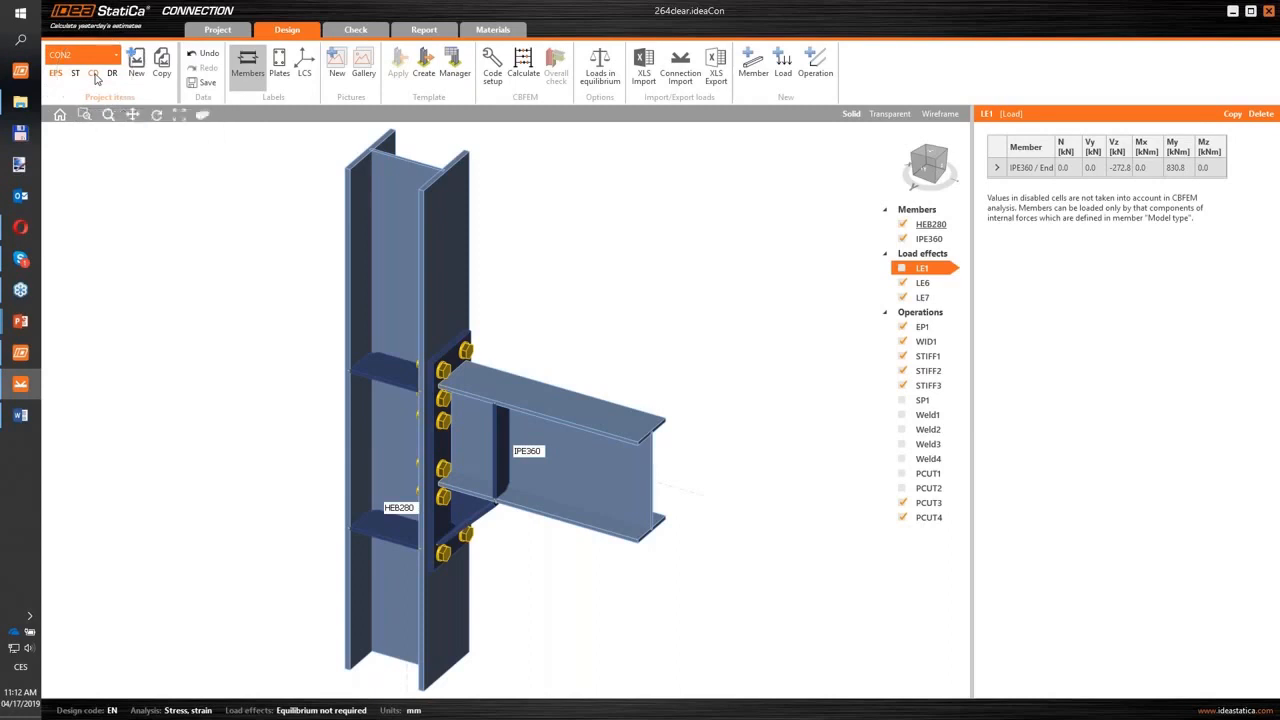
# - Switch the connection's analysis type to capacity design and consult the bending moment and shear force in the Loads CD.docx Word document
pyautogui.click(93, 74)
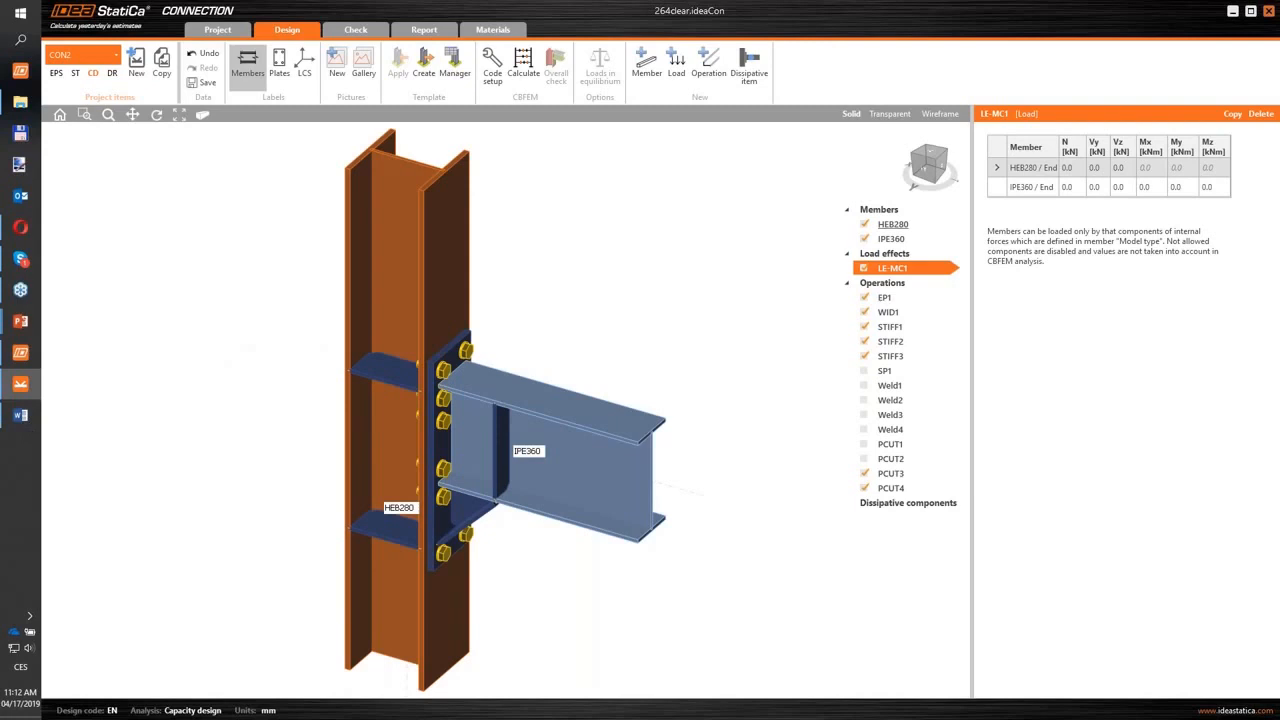
pyautogui.click(20, 414)
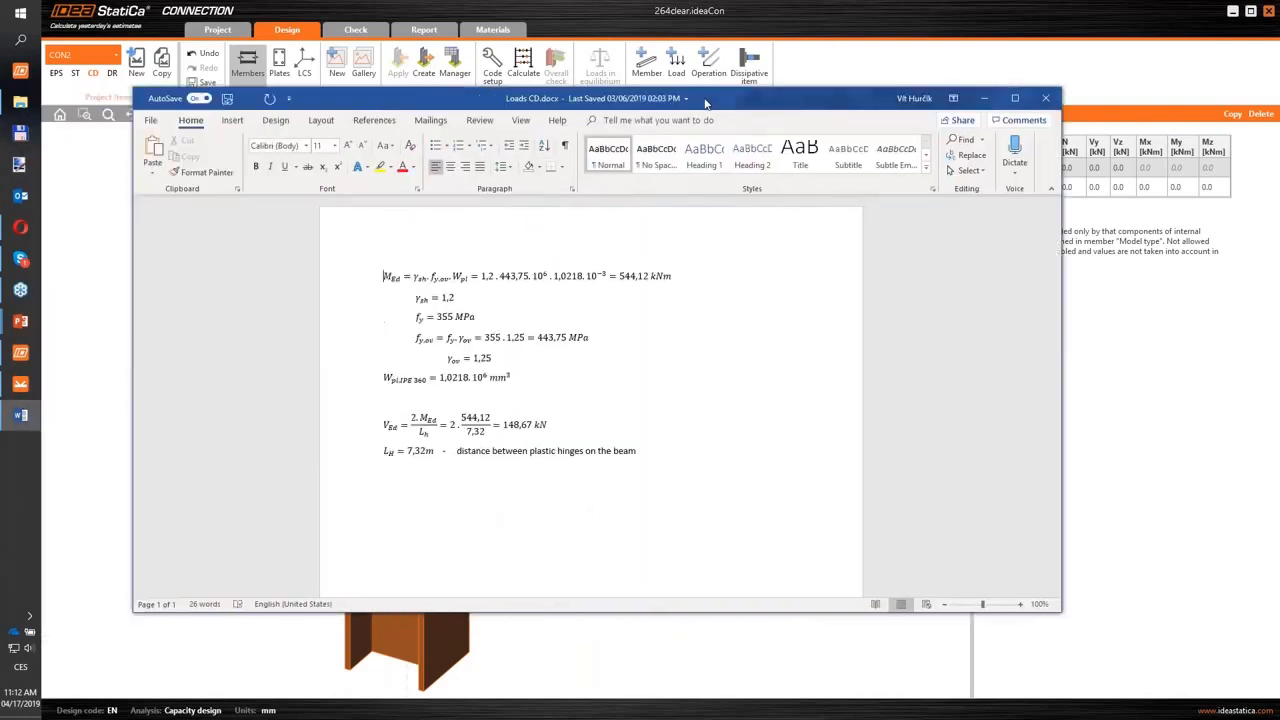
pyautogui.click(625, 285)
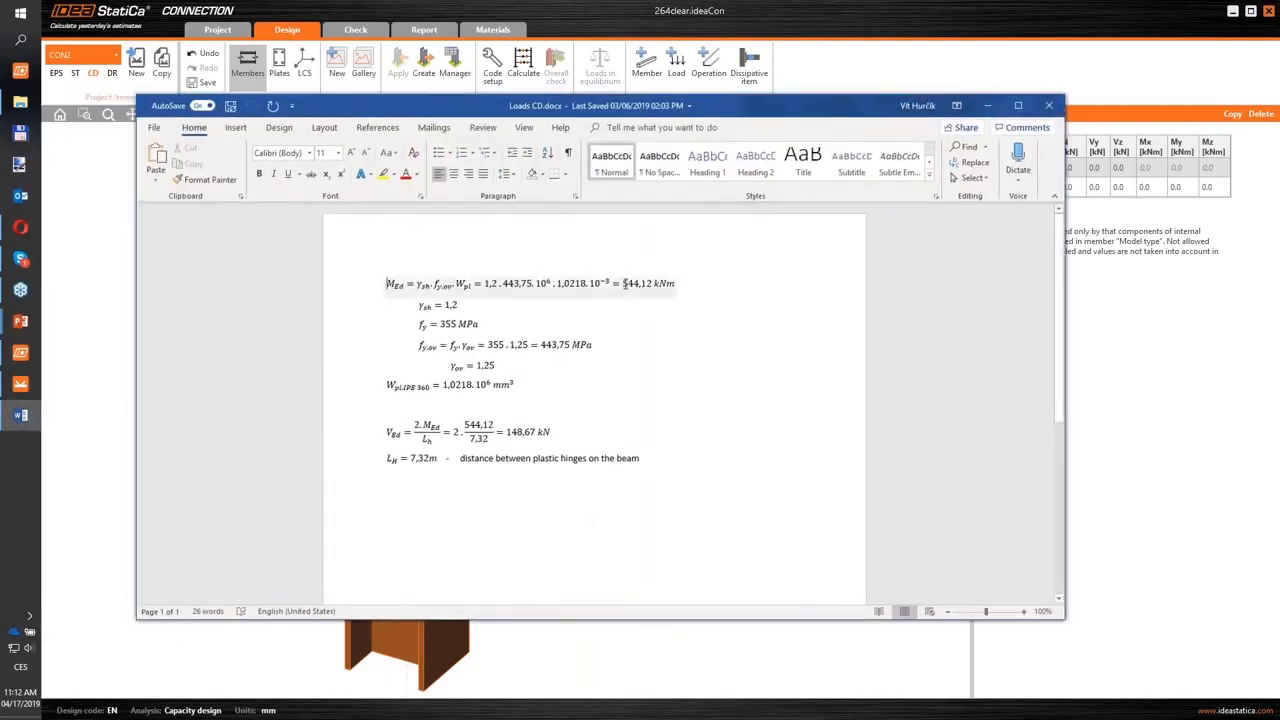
pyautogui.moveTo(623, 284); pyautogui.dragTo(652, 284)
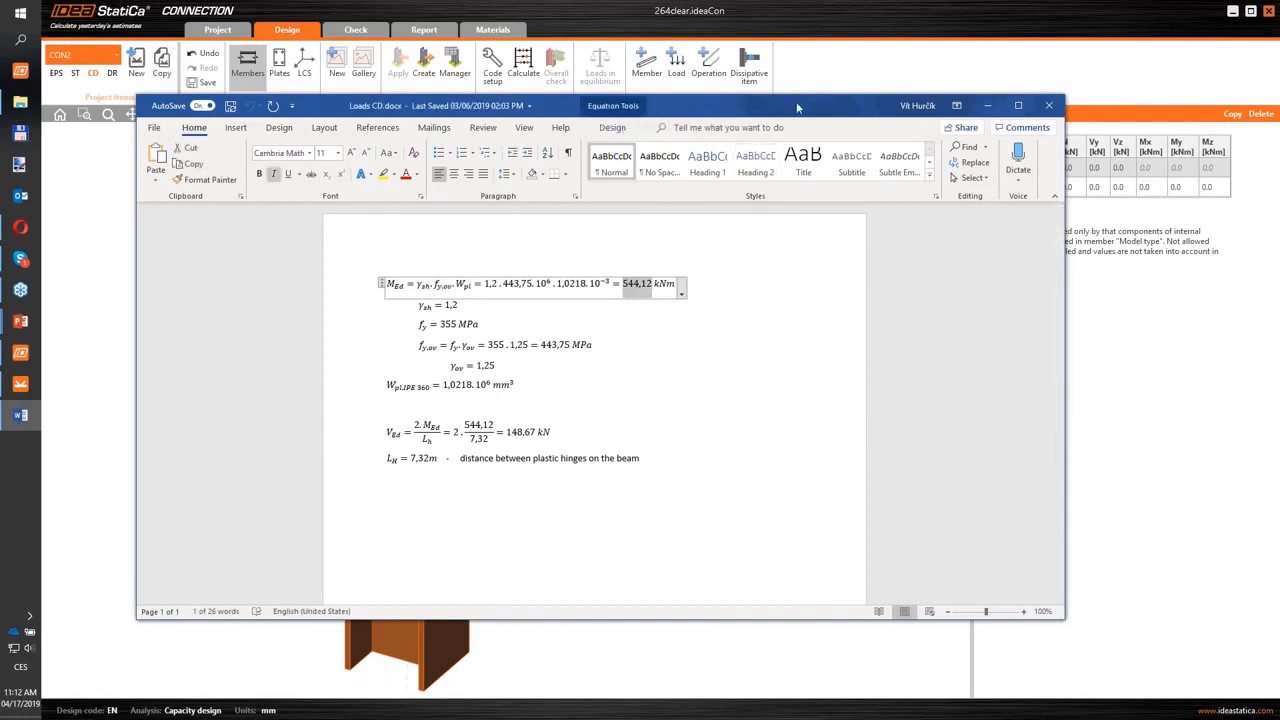
pyautogui.moveTo(797, 108); pyautogui.dragTo(0, 150)
# - Enter My of 544.12 kNm and Vz of -148.67 kN for the IPE360 end in load effect LE-MC1
pyautogui.click(1186, 188)
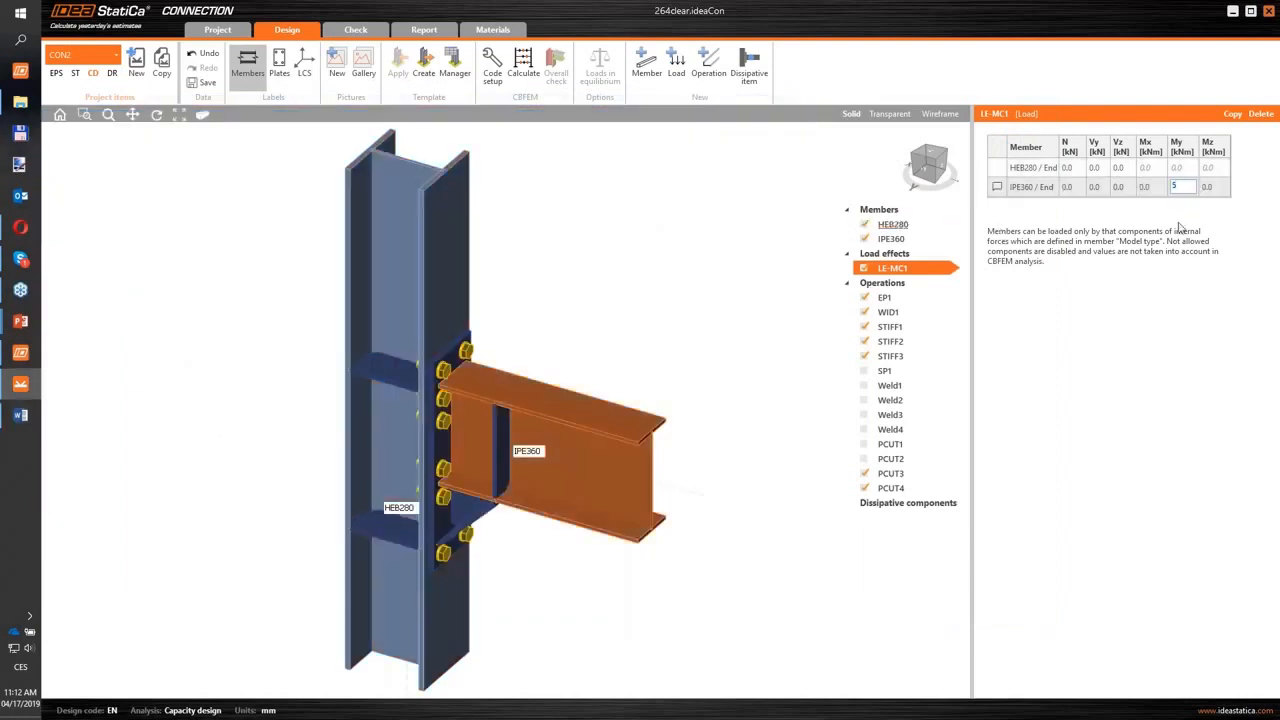
pyautogui.write('544.12')
pyautogui.press('Tab')
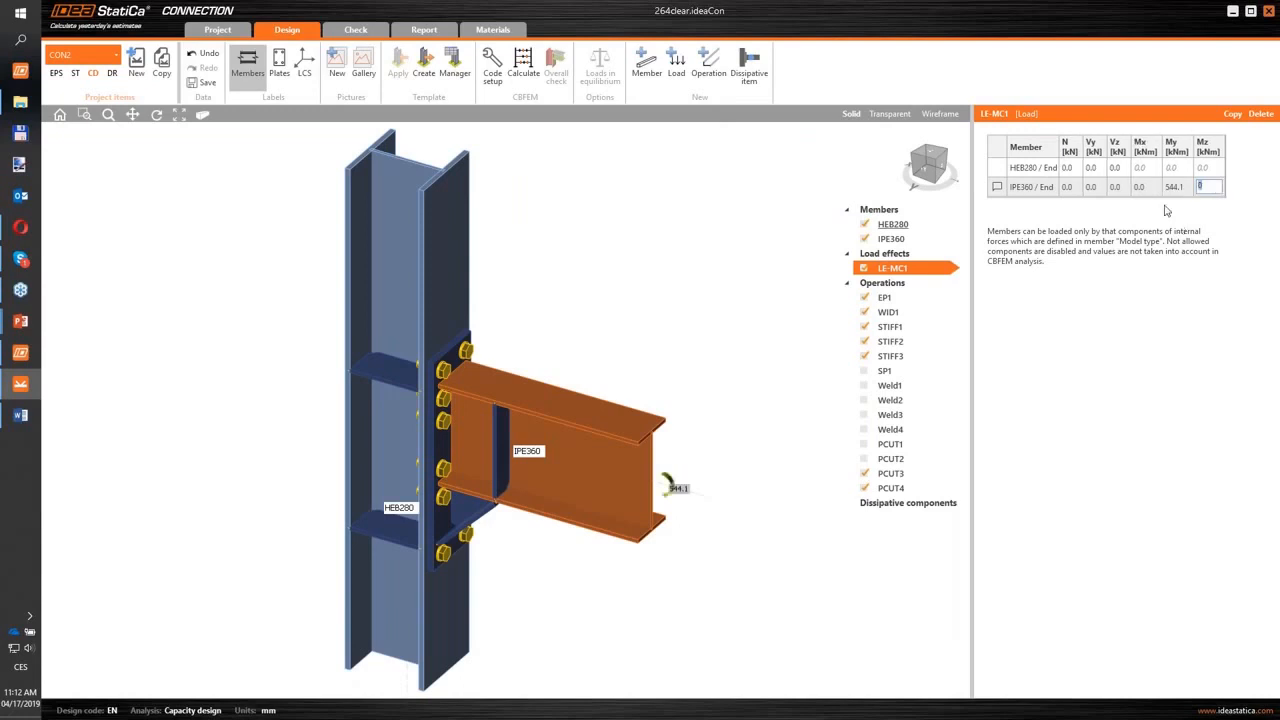
pyautogui.click(1118, 189)
pyautogui.write('-148.7')
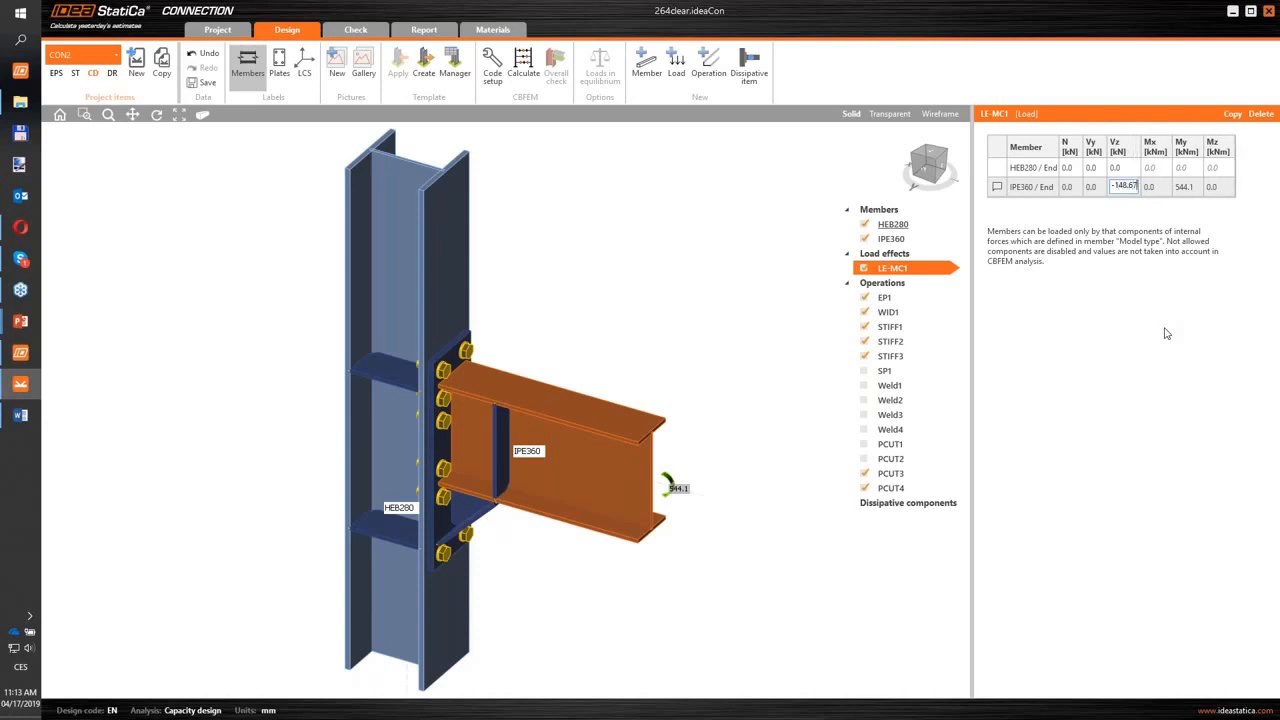
pyautogui.press('Tab')
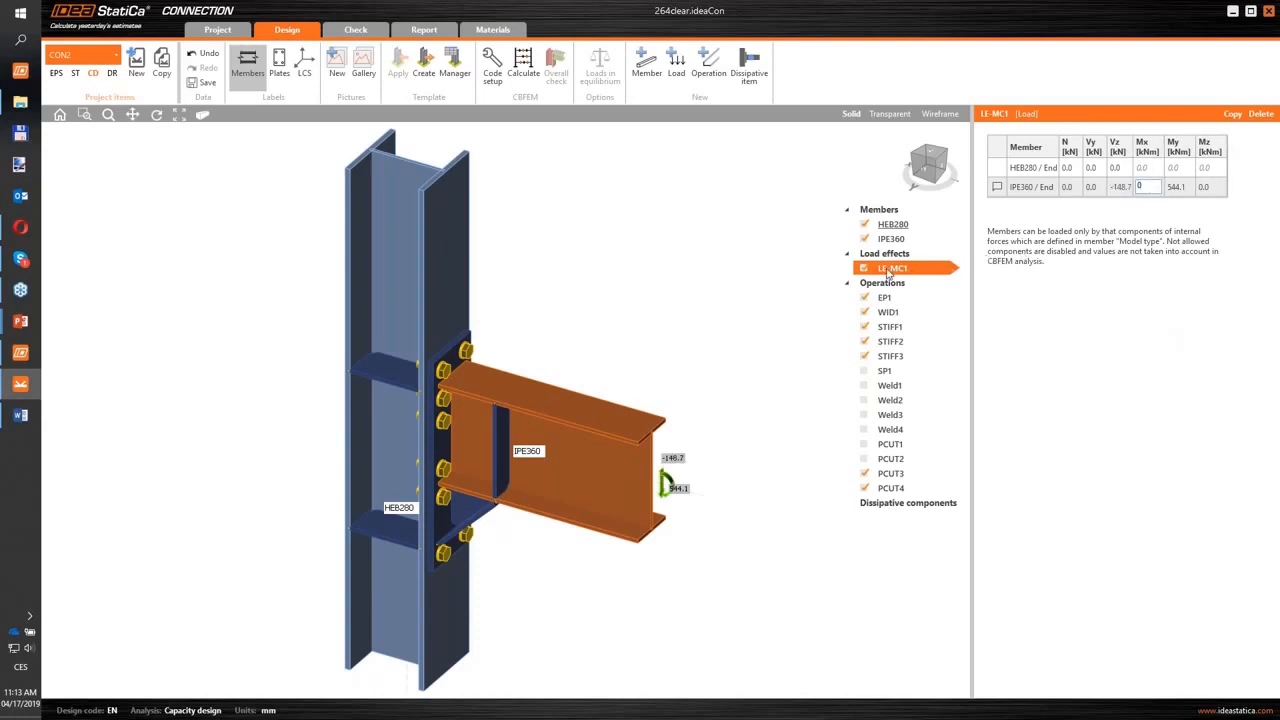
# - Copy load effect LE-MC1 and reverse the signs in the copy, giving the IPE360 end Vz 148.67 kN and My -544.12 kNm
pyautogui.rightClick(889, 270)
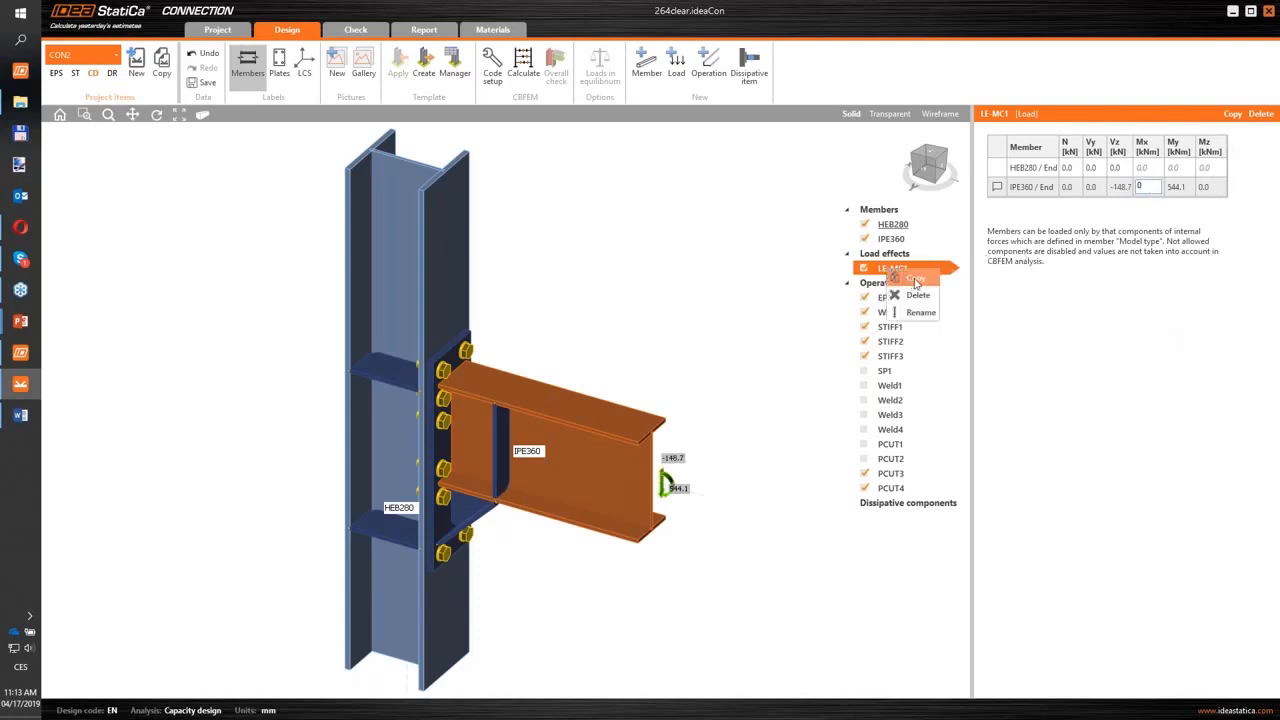
pyautogui.click(907, 280)
pyautogui.click(1120, 187)
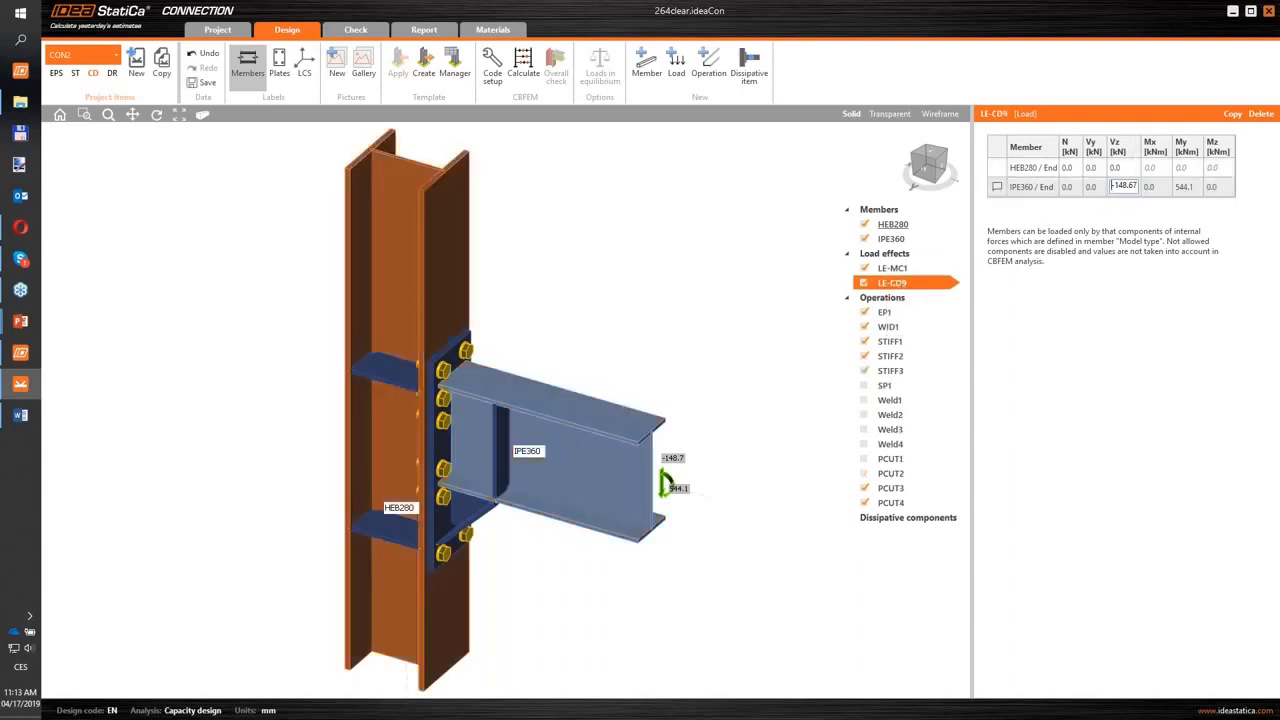
pyautogui.press('Tab')
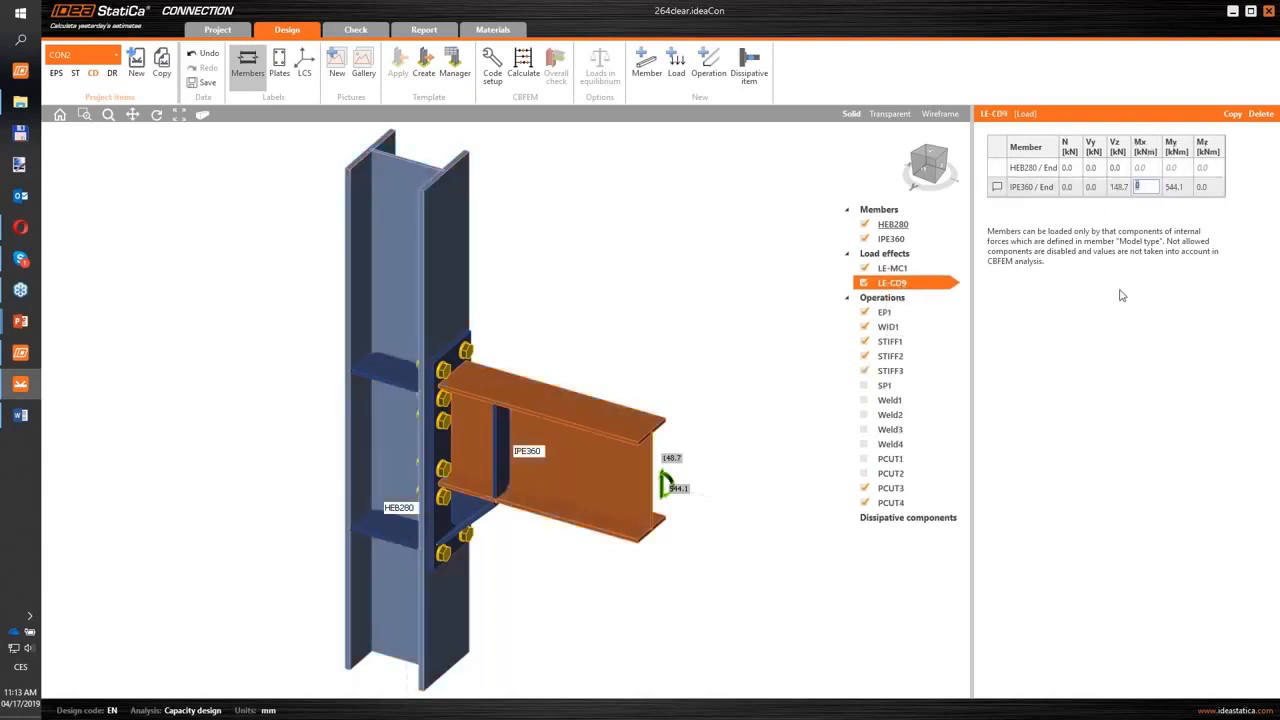
pyautogui.press('Tab')
pyautogui.press('Home')
pyautogui.write('-')
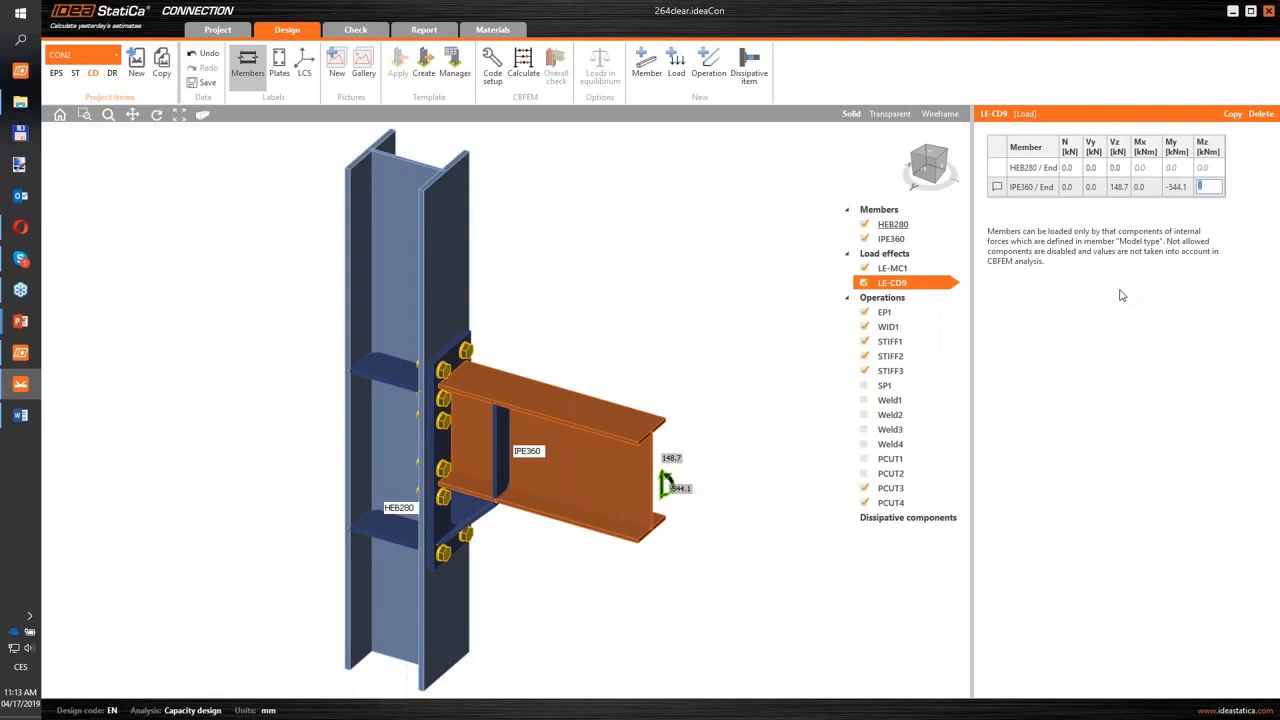
pyautogui.press('Tab')
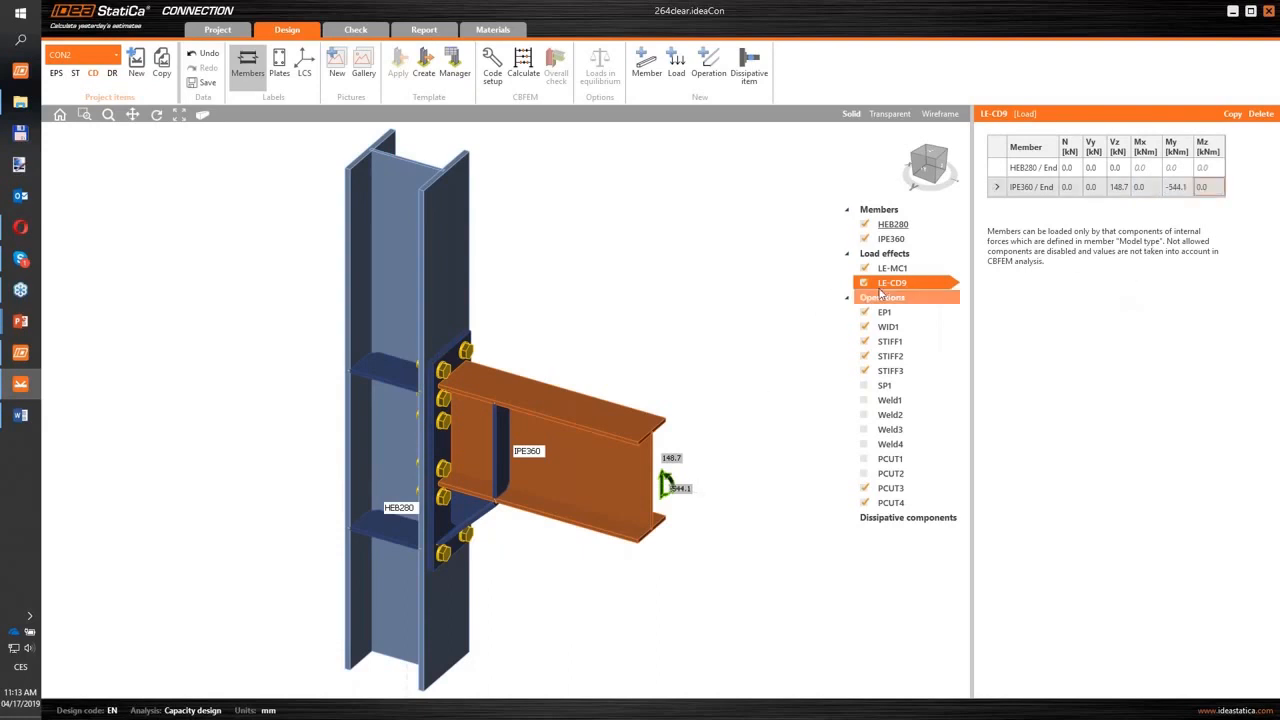
# - Add a dissipative item and assign the IPE360 beam to it
pyautogui.moveTo(733, 319); pyautogui.dragTo(731, 307, button='middle')
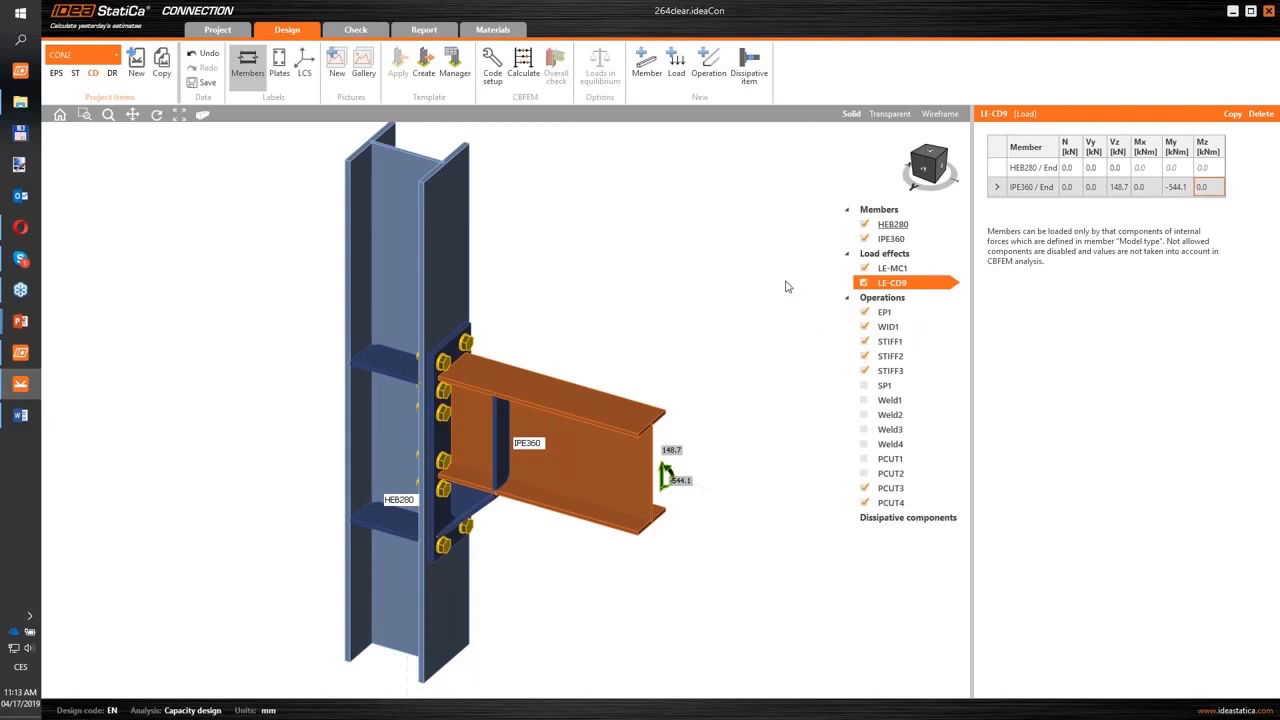
pyautogui.click(752, 72)
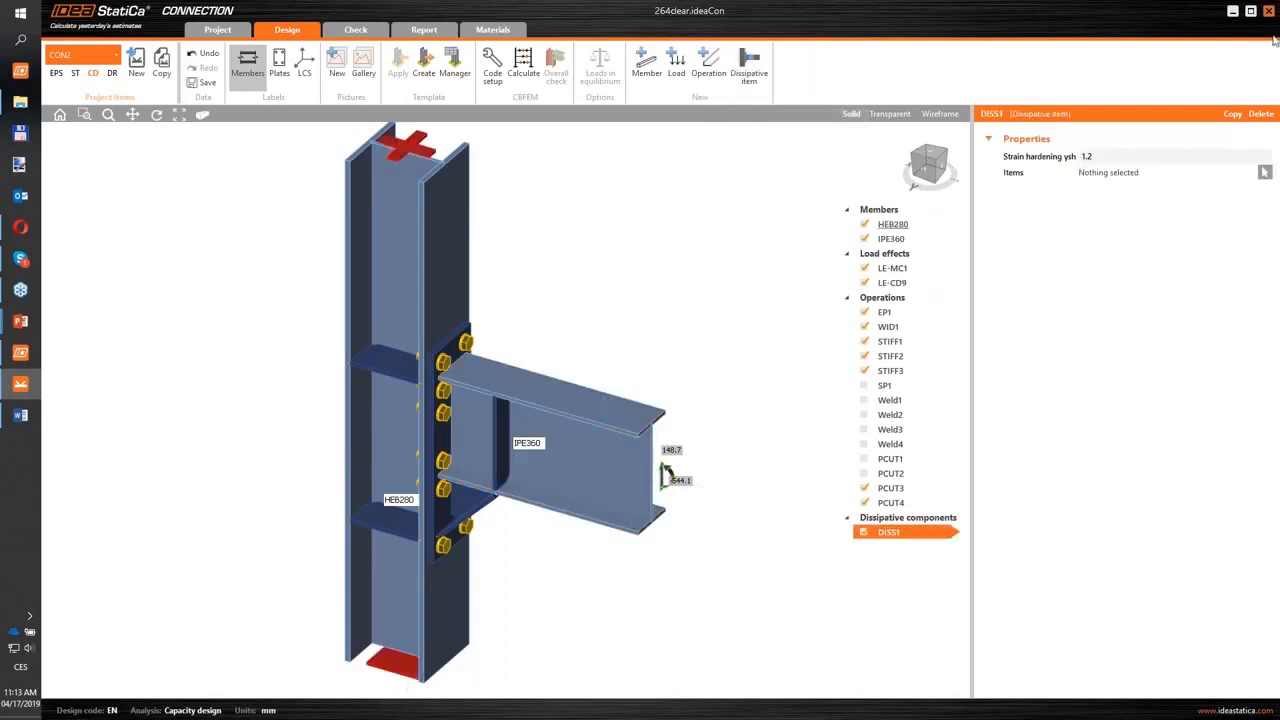
pyautogui.click(1265, 172)
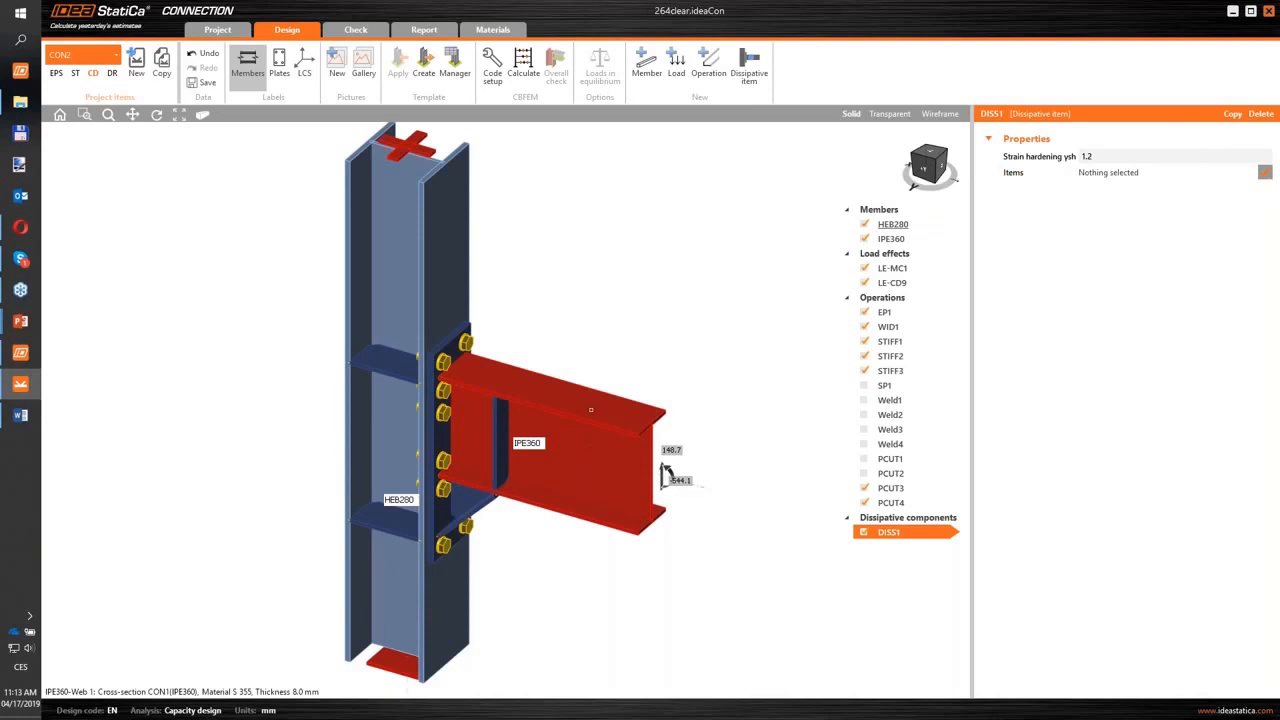
pyautogui.click(588, 370)
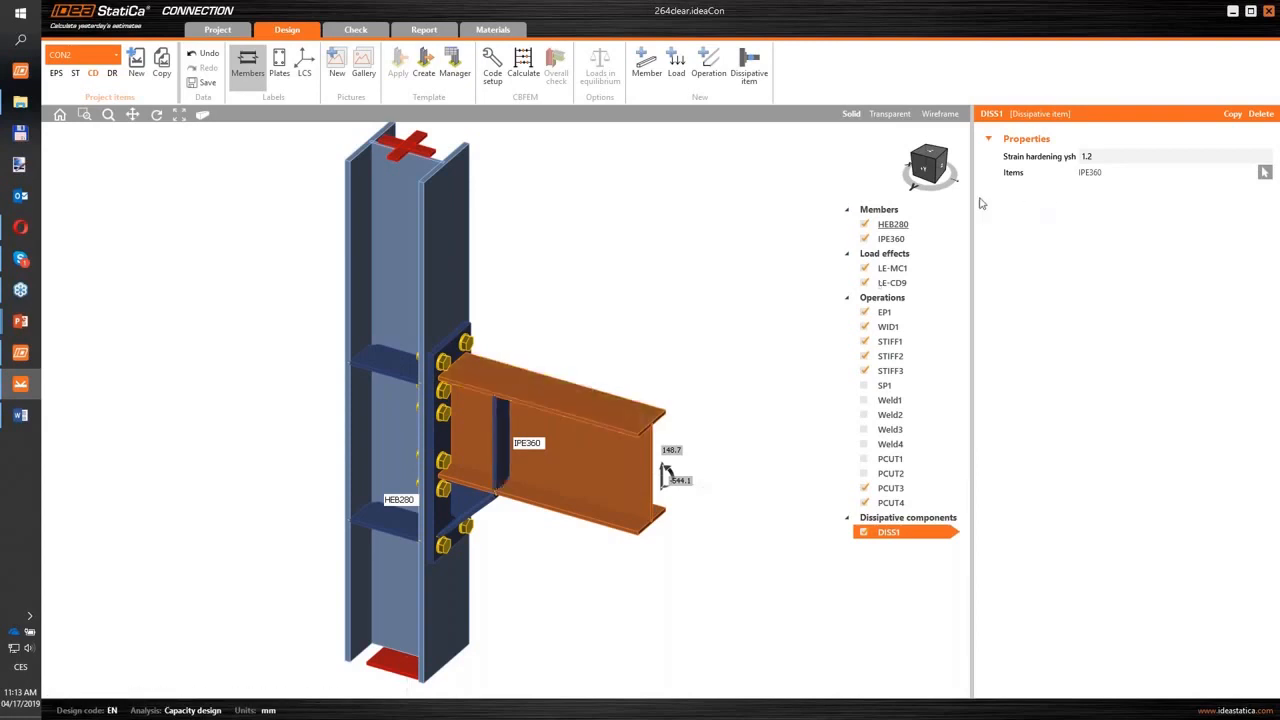
# - Examine the position of beam stiffener STIFF2 relative to the column axis in a front wireframe view
pyautogui.click(928, 168)
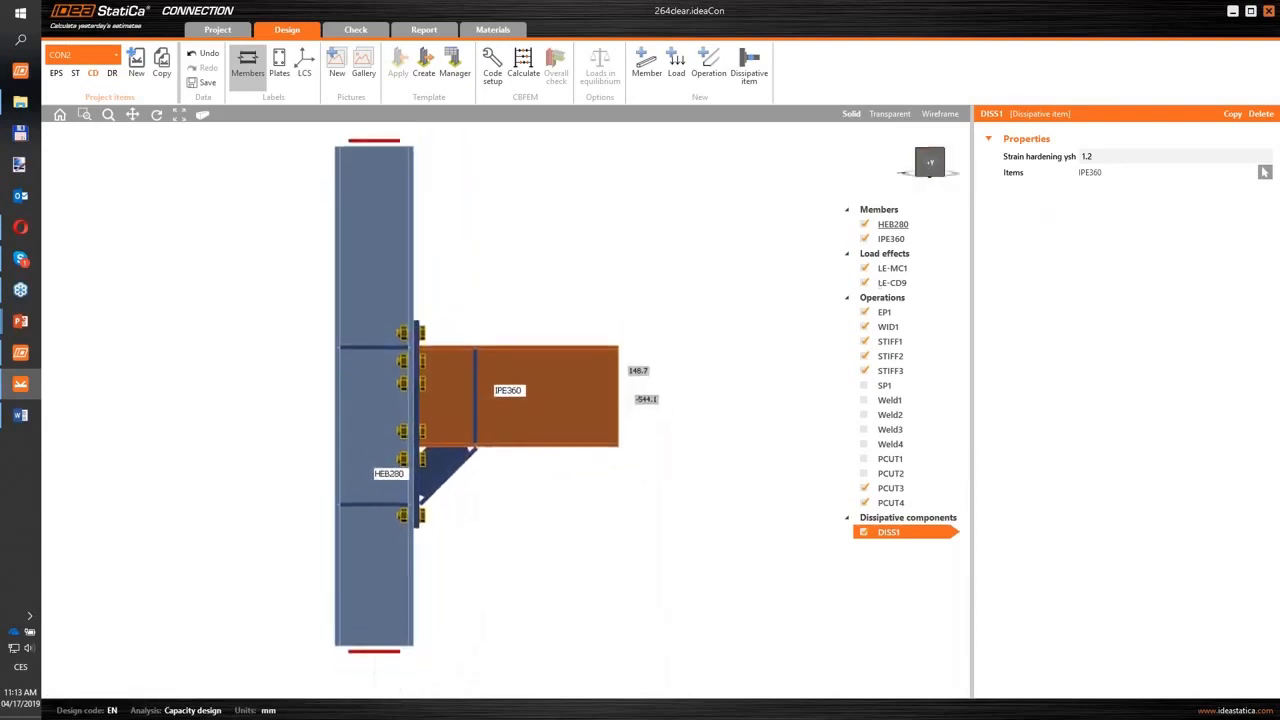
pyautogui.click(477, 400)
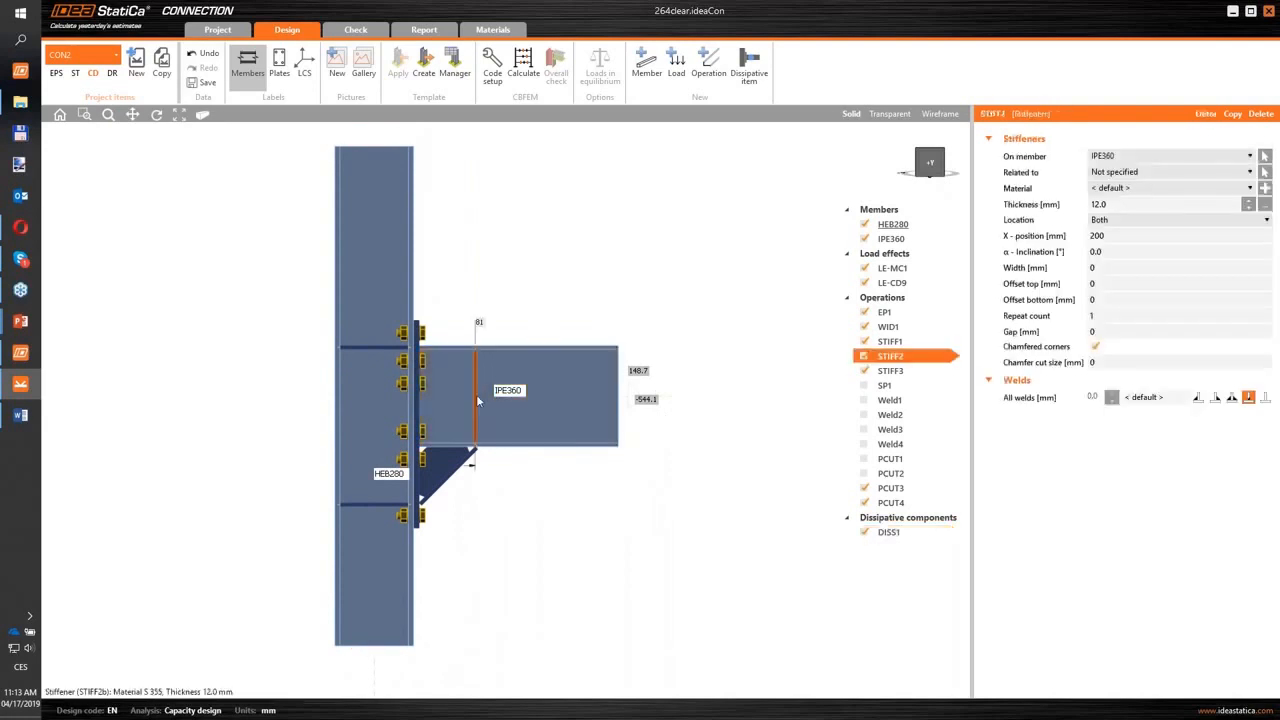
pyautogui.click(940, 113)
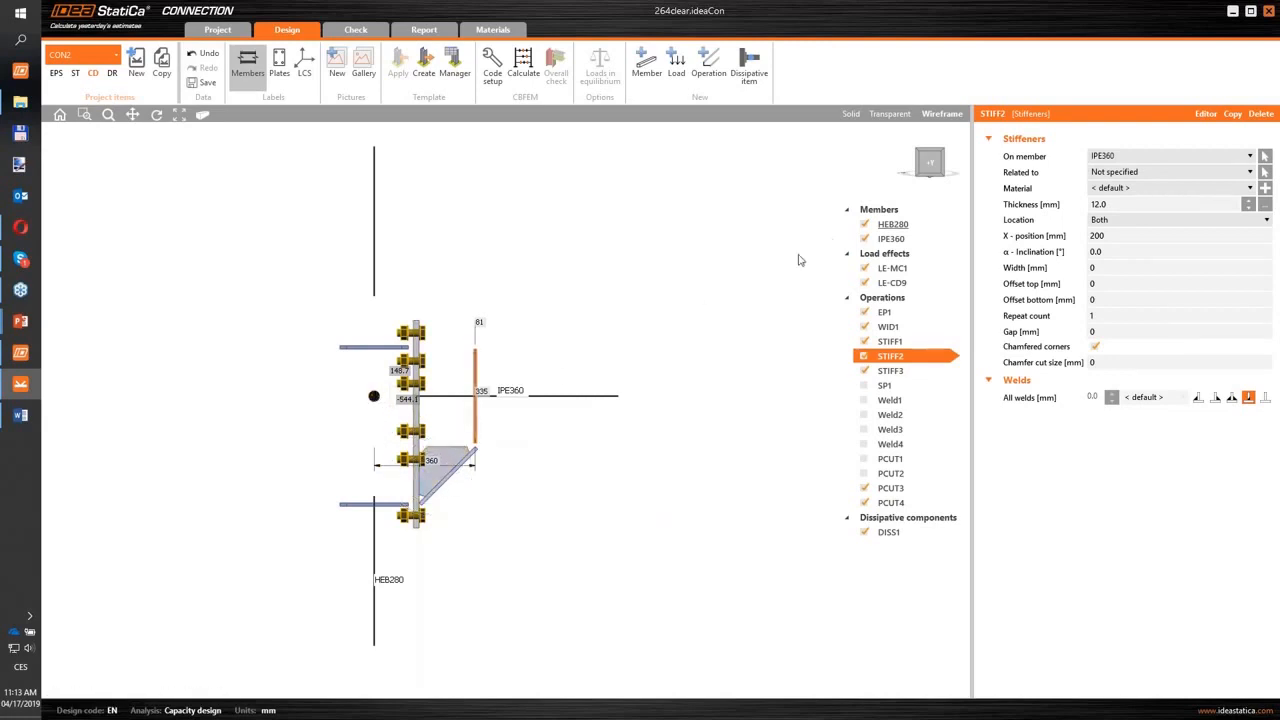
pyautogui.click(889, 115)
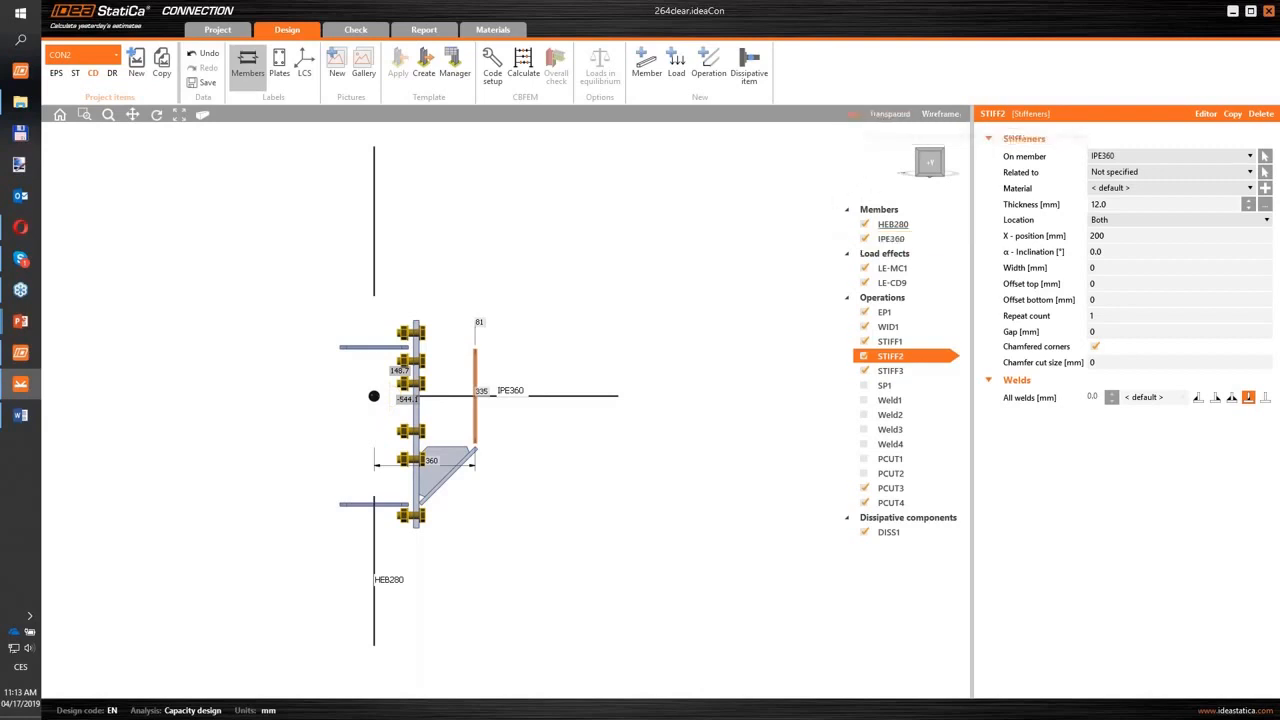
# - Set the IPE360 member's forces to act at a position, with X of 365 mm
pyautogui.click(895, 240)
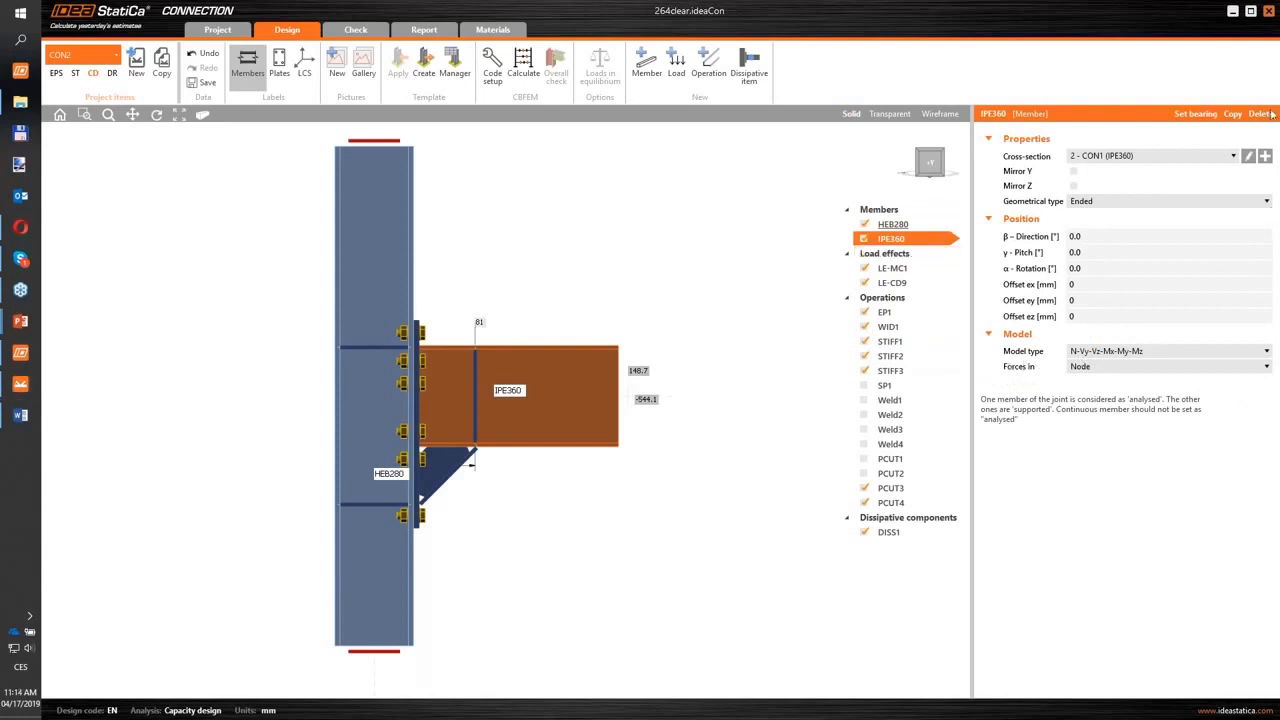
pyautogui.click(1083, 367)
pyautogui.click(1085, 403)
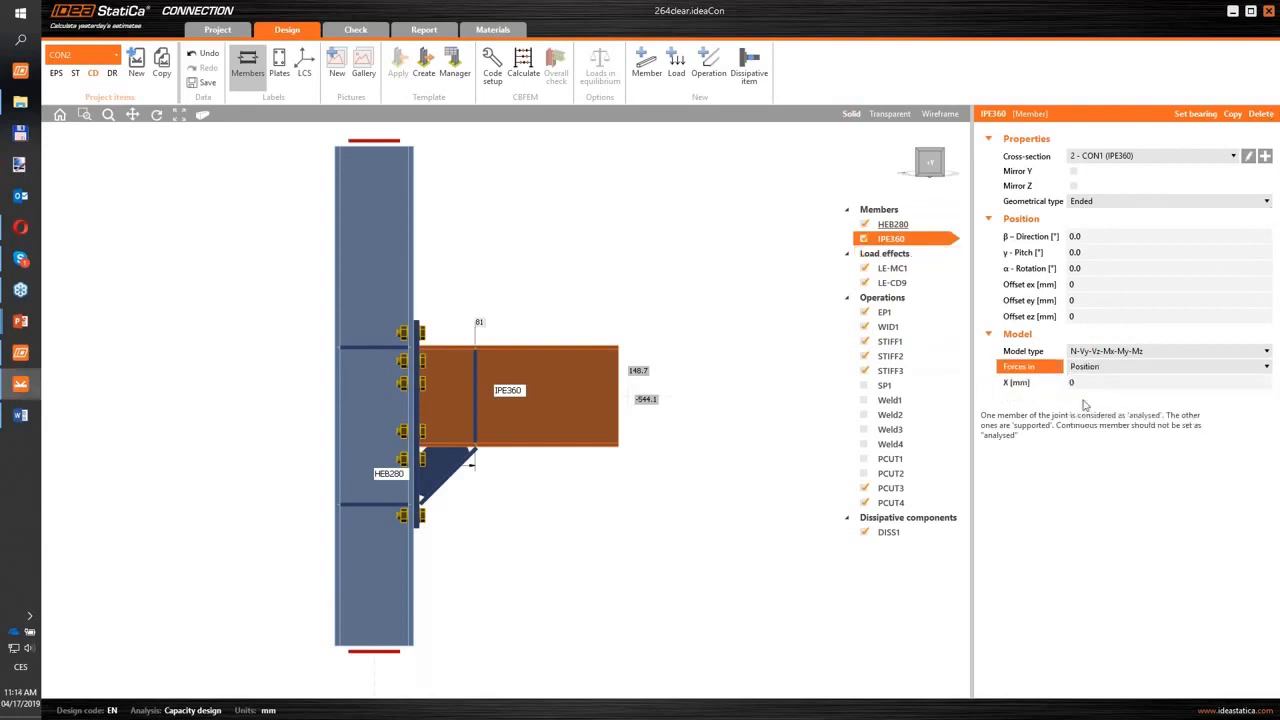
pyautogui.press('Tab')
pyautogui.write('365')
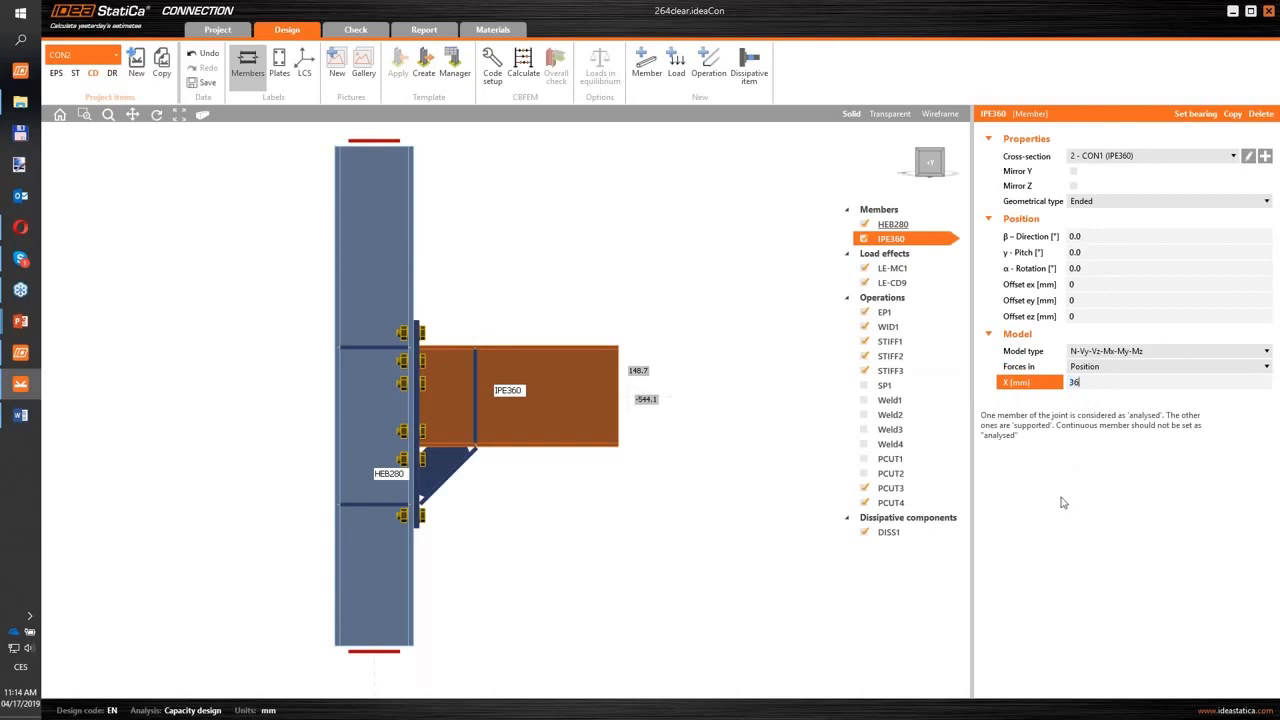
pyautogui.press('Tab')
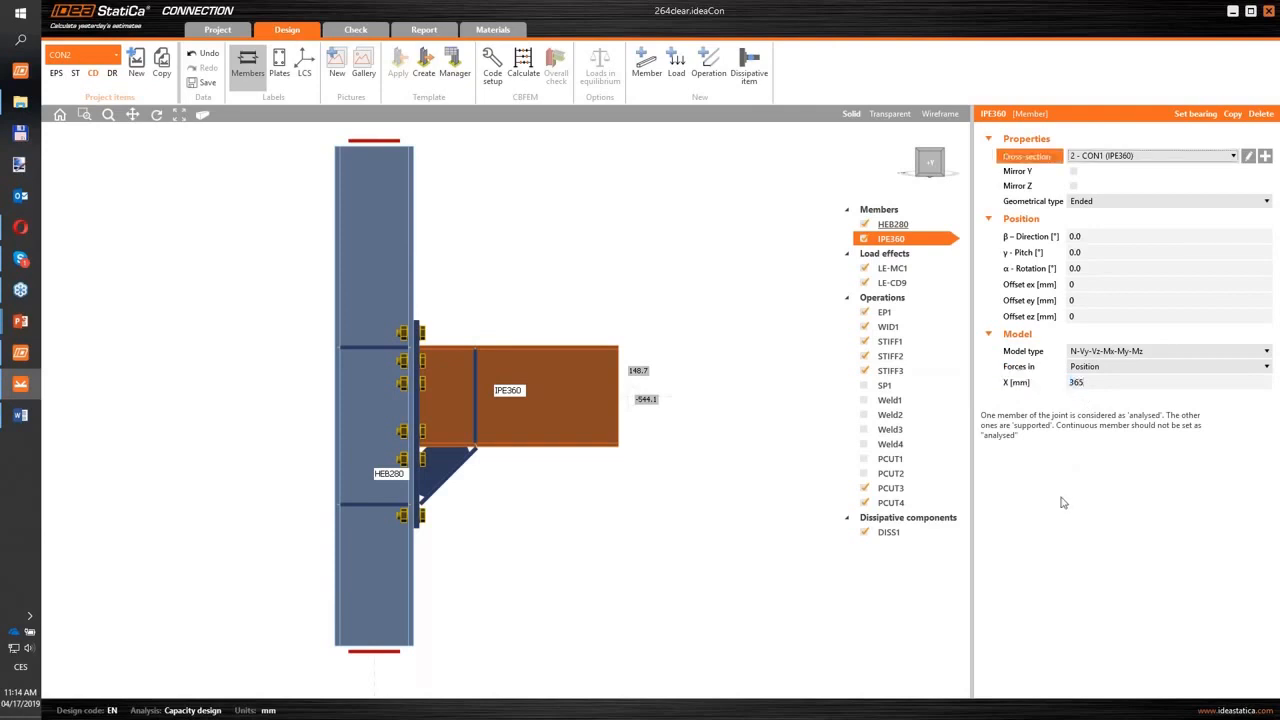
# - Set the IPE360 member's model type to N-Vz-My
pyautogui.click(928, 168)
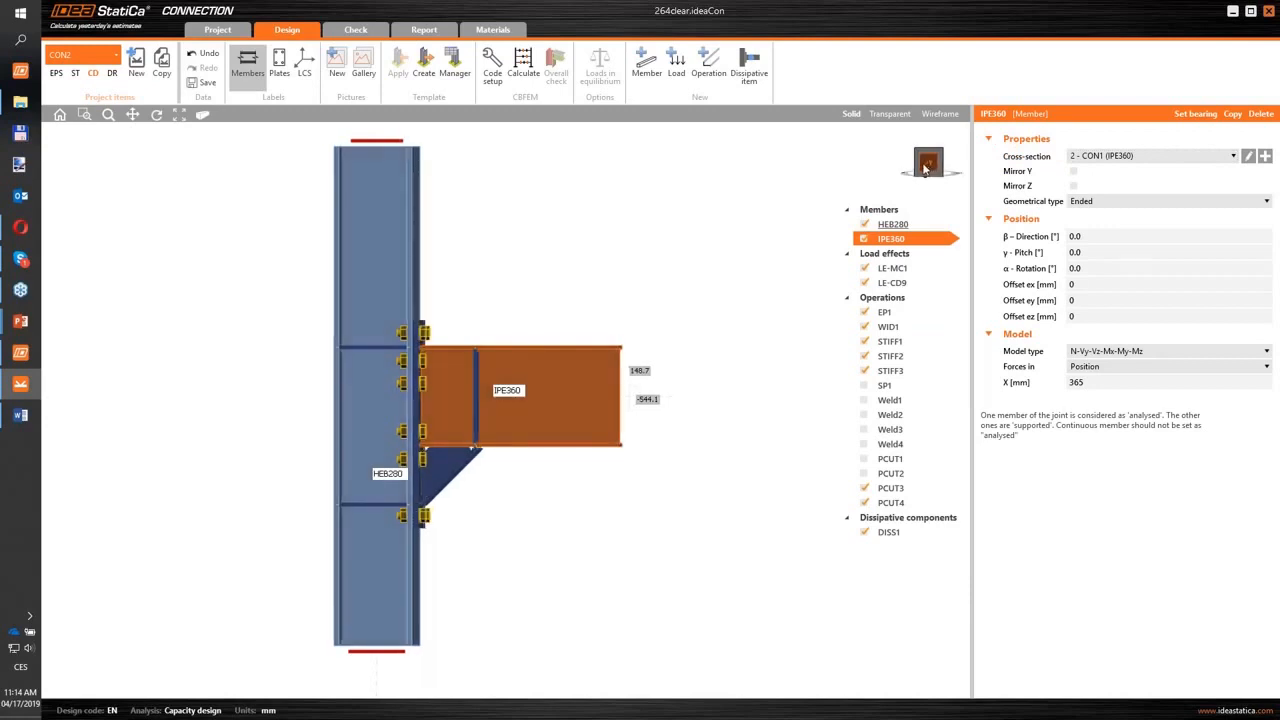
pyautogui.click(1124, 354)
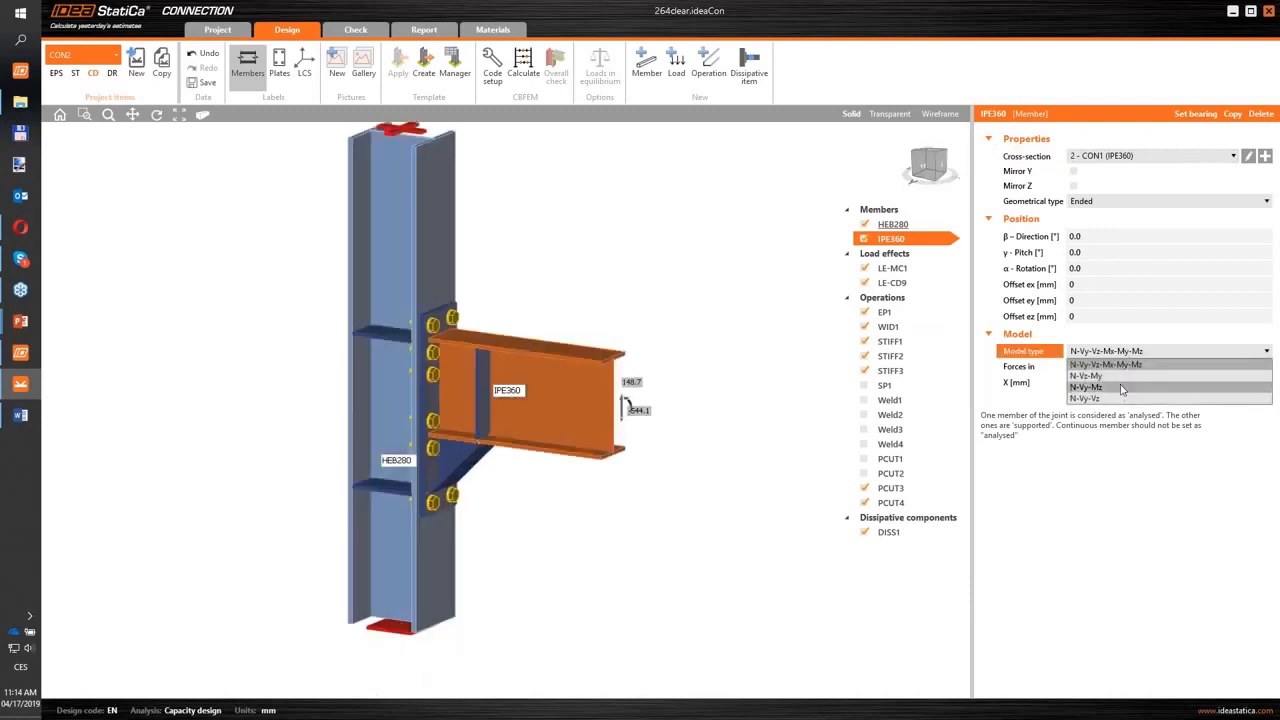
pyautogui.click(1122, 377)
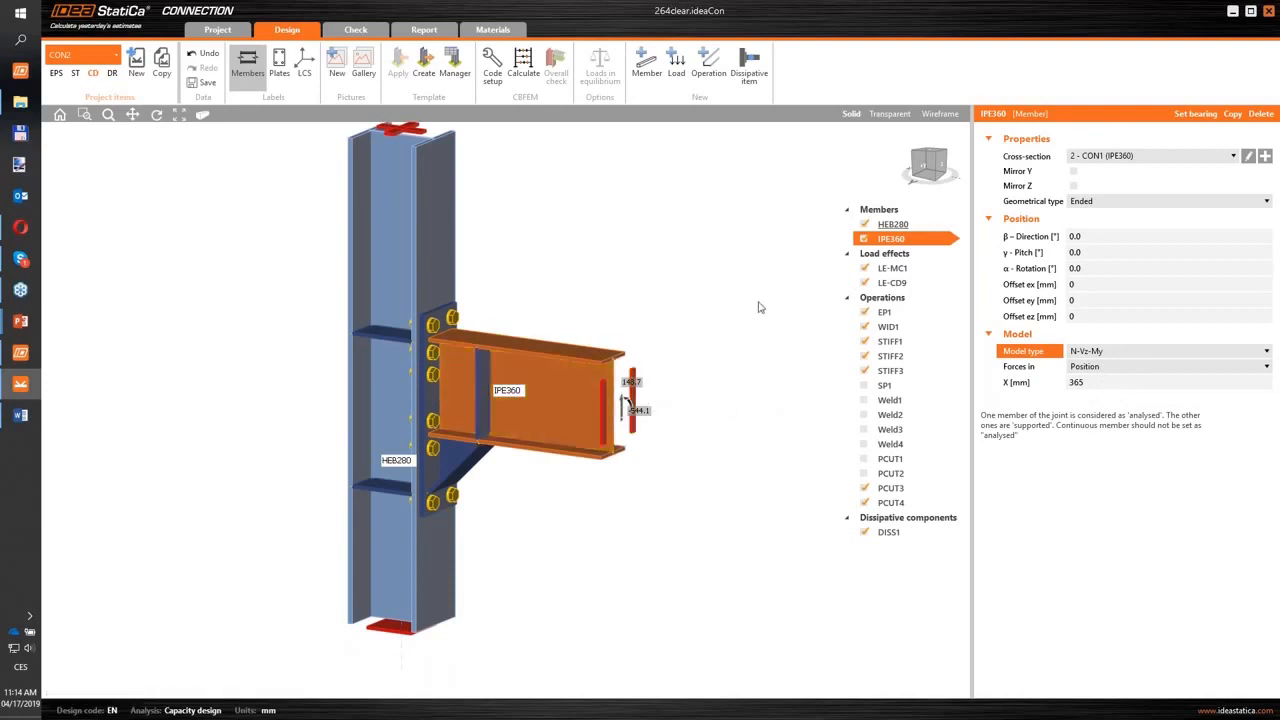
# - Calculate the capacity design of the connection and inspect the overall check on the model
pyautogui.click(925, 168)
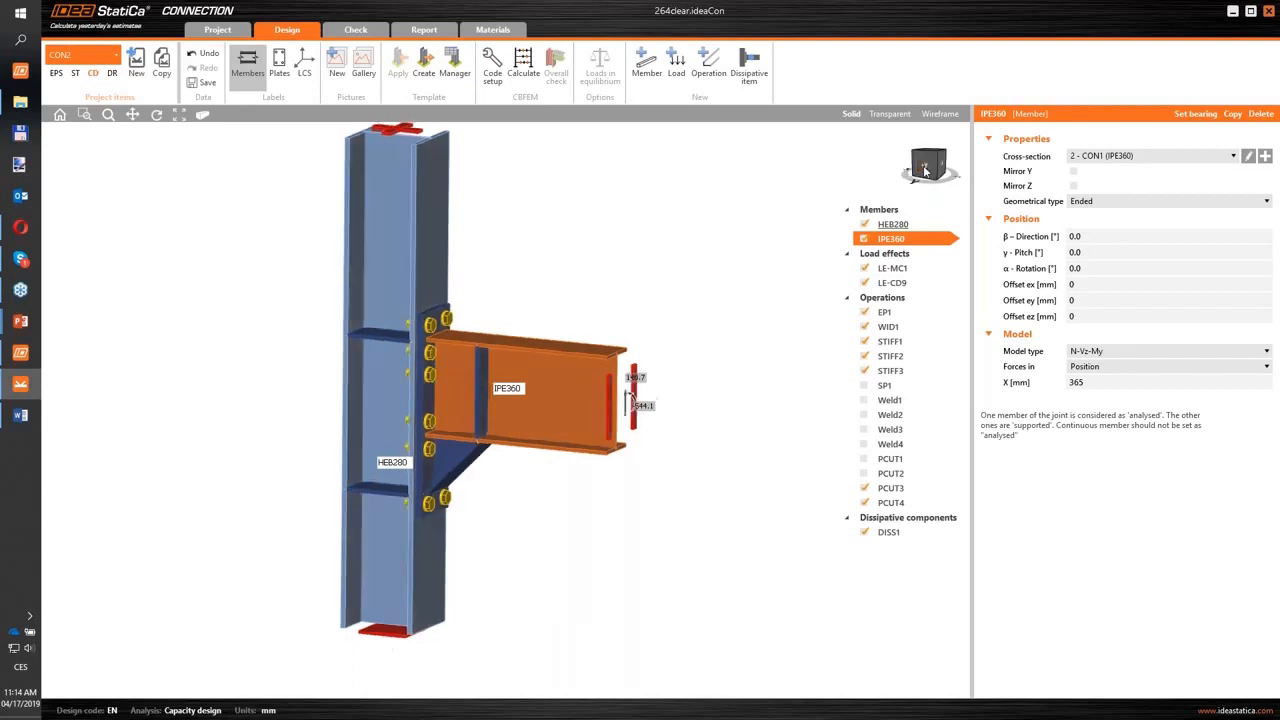
pyautogui.click(930, 166)
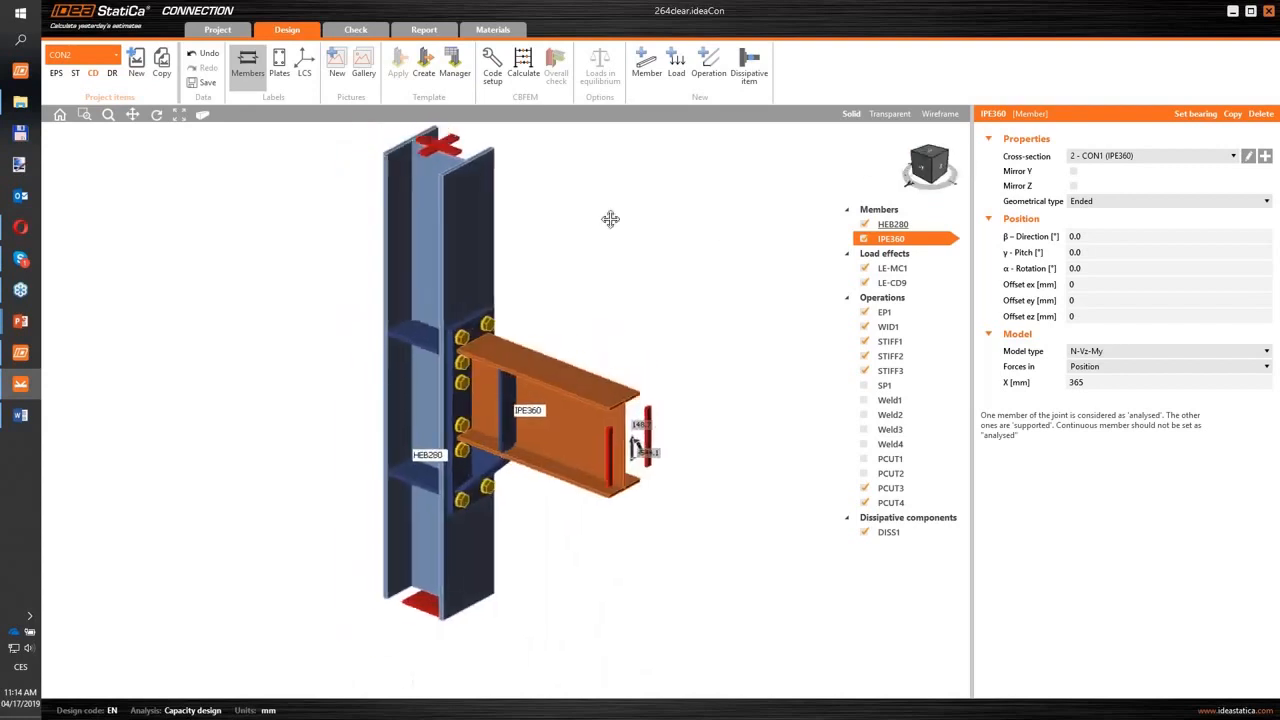
pyautogui.click(523, 70)
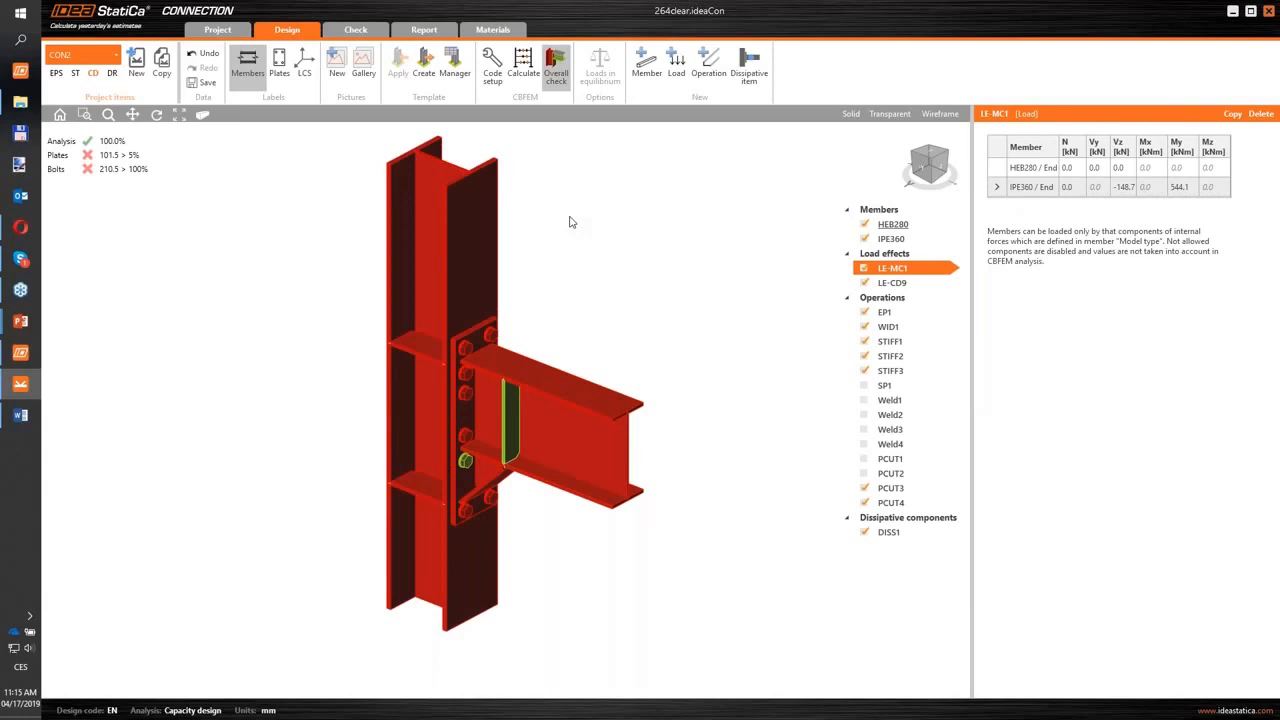
pyautogui.moveTo(610, 257); pyautogui.dragTo(612, 273, button='middle')
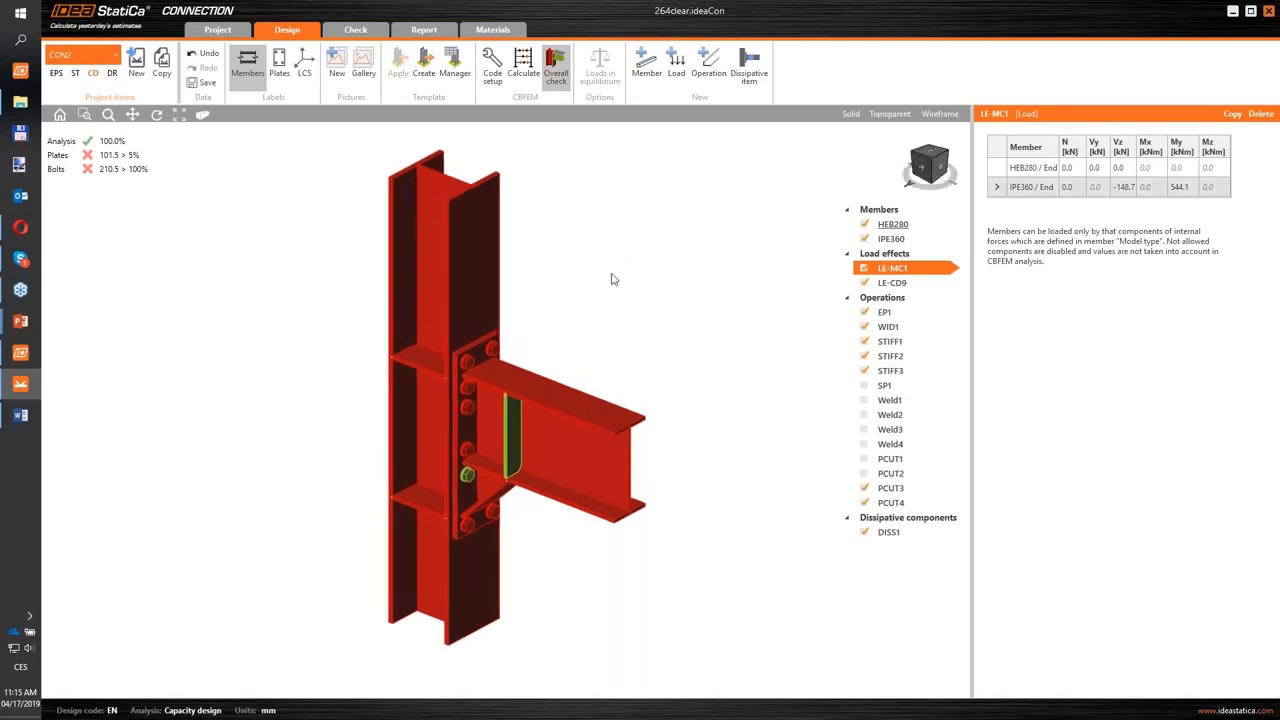
# - Increase the thickness of end plate EP1 to 25 mm
pyautogui.click(480, 355)
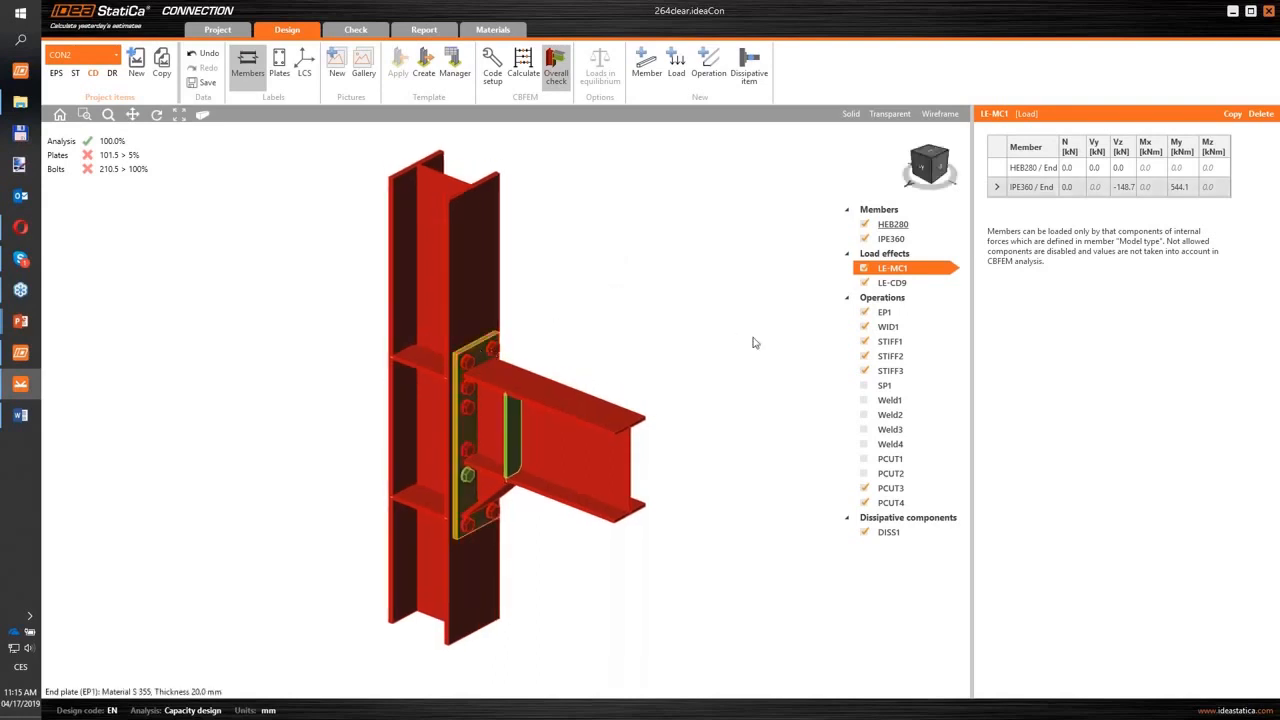
pyautogui.click(1131, 220)
pyautogui.scroll(3, 1131, 220)
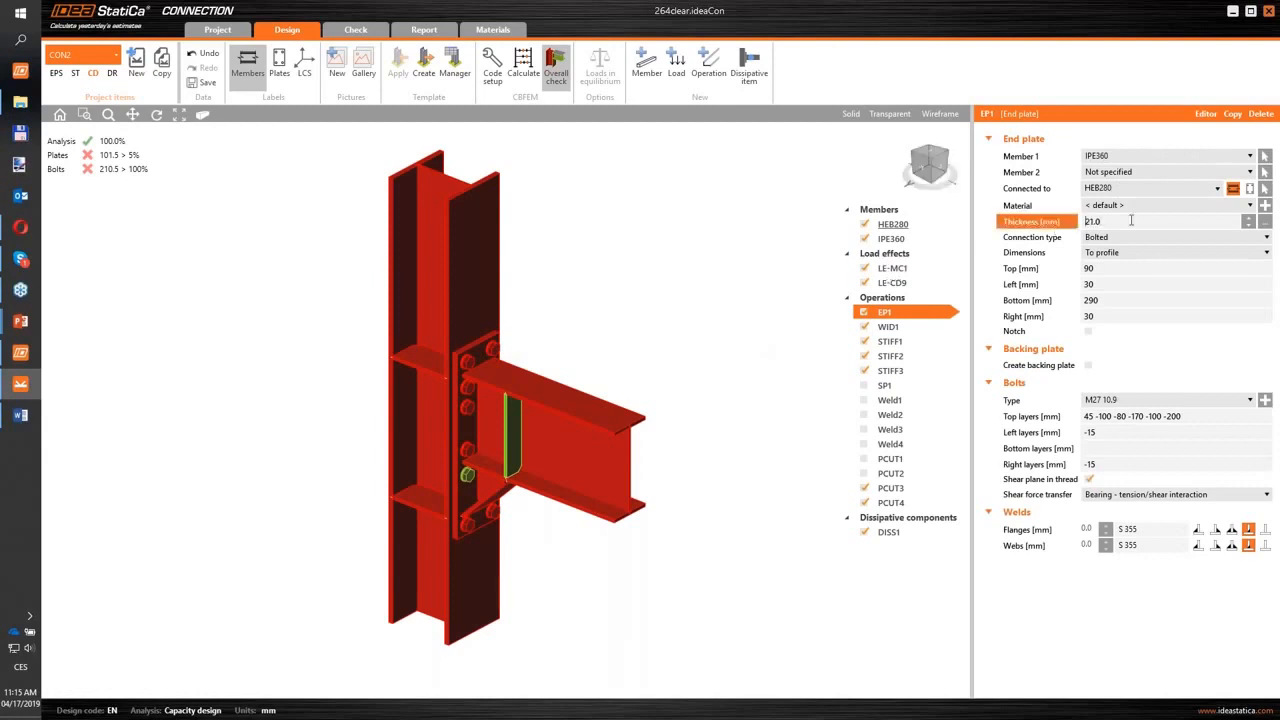
pyautogui.scroll(2, 1131, 220)
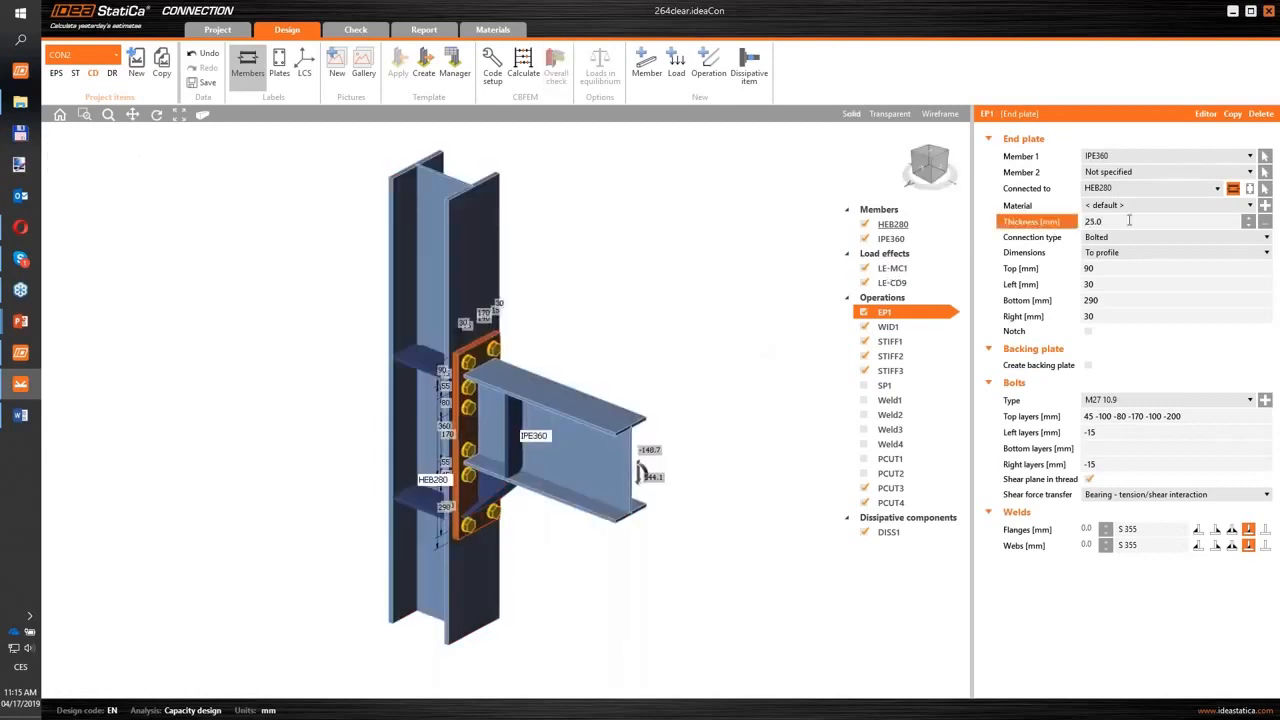
pyautogui.click(928, 172)
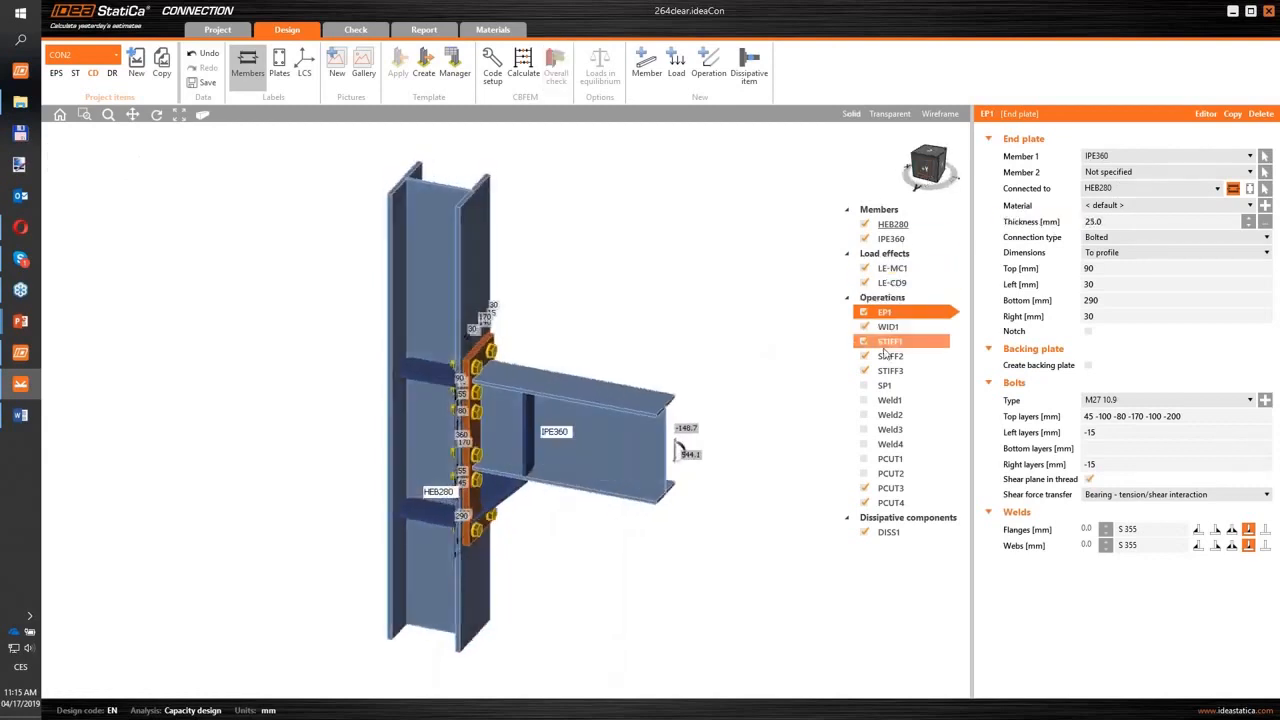
# - Activate the column web doubler plates SP1 together with operations Weld1 to Weld4, PCUT1 and PCUT2
pyautogui.click(885, 386)
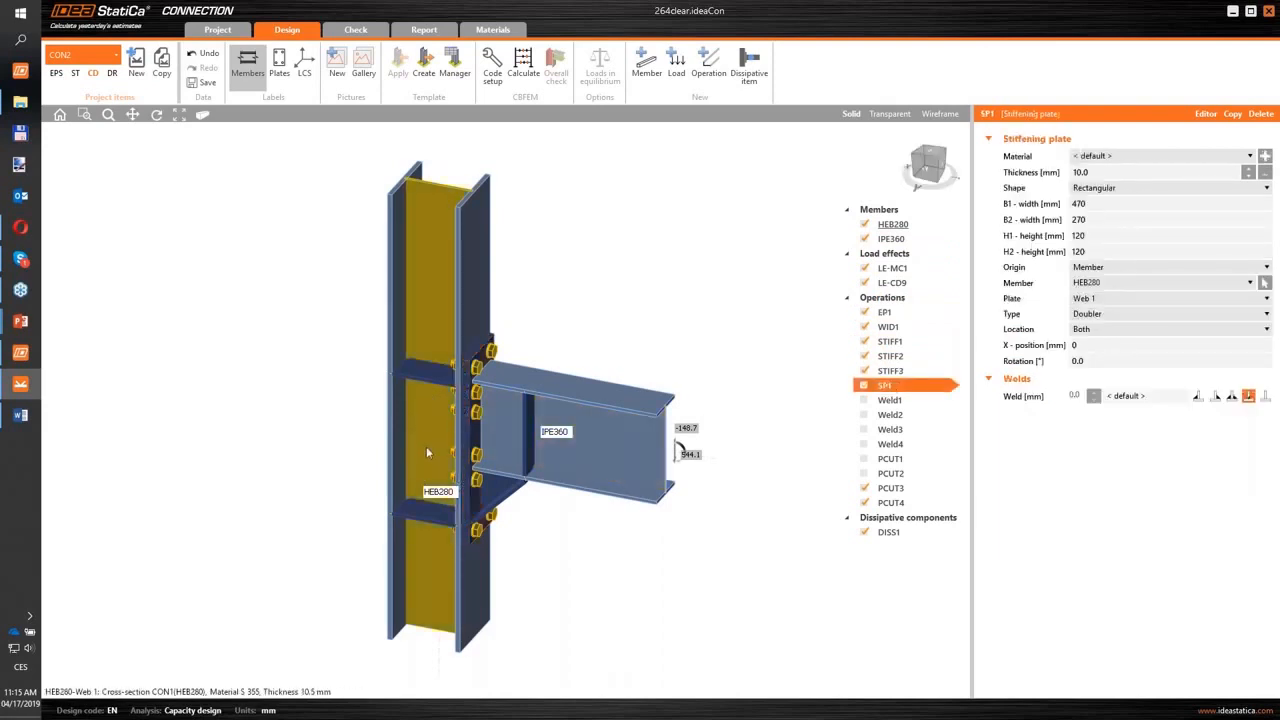
pyautogui.click(864, 401)
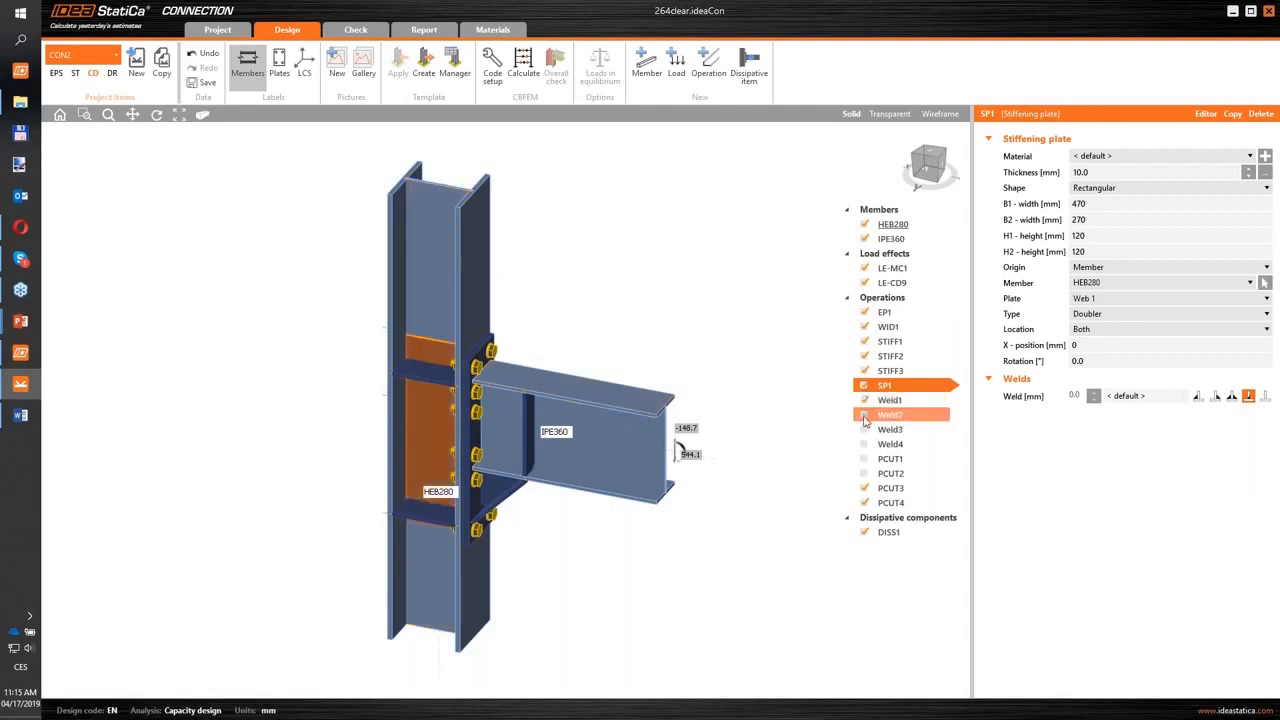
pyautogui.click(864, 415)
pyautogui.click(864, 430)
pyautogui.click(864, 444)
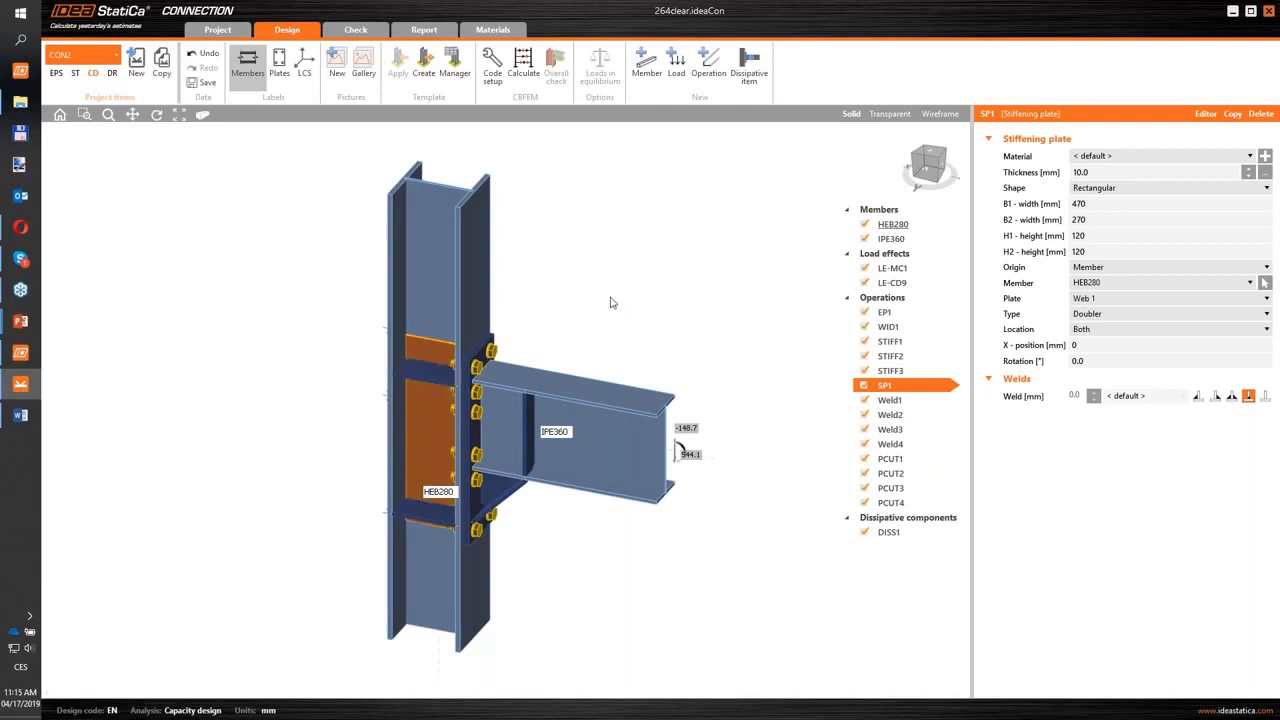
# - Recalculate the capacity design with the doublers included and review the overall check in the detailed results
pyautogui.moveTo(611, 298); pyautogui.dragTo(615, 289, button='middle')
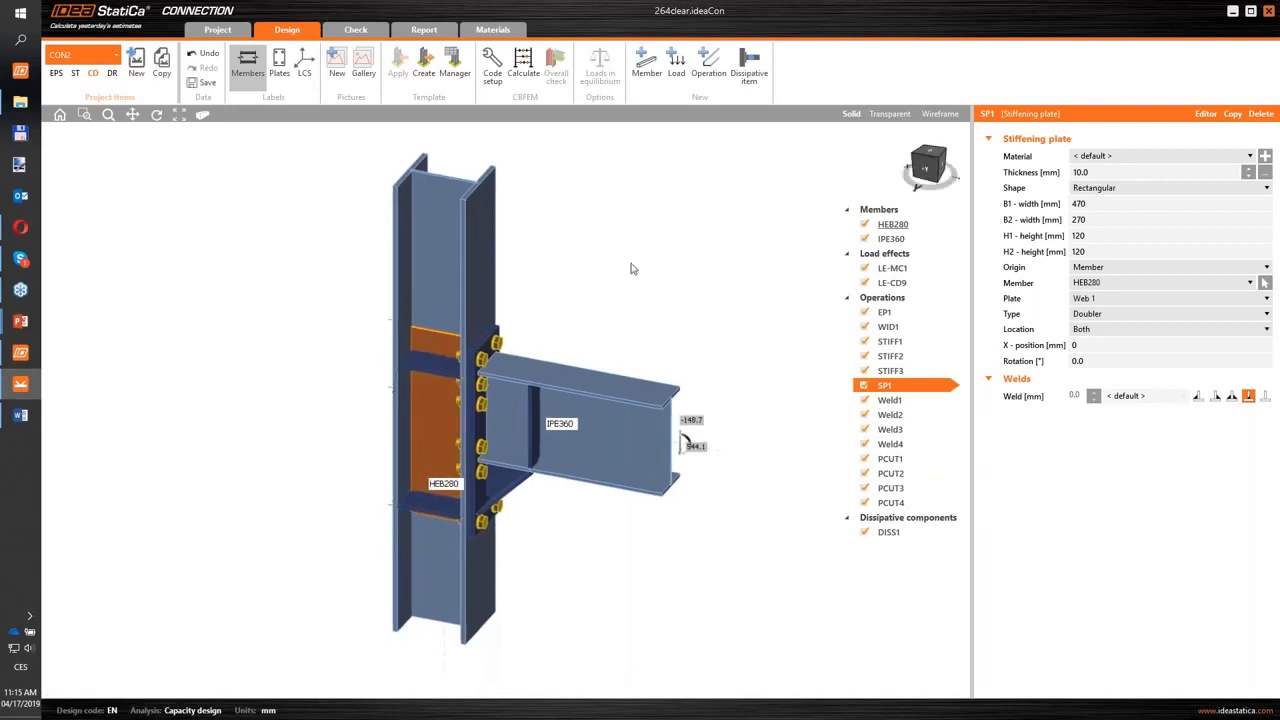
pyautogui.click(522, 66)
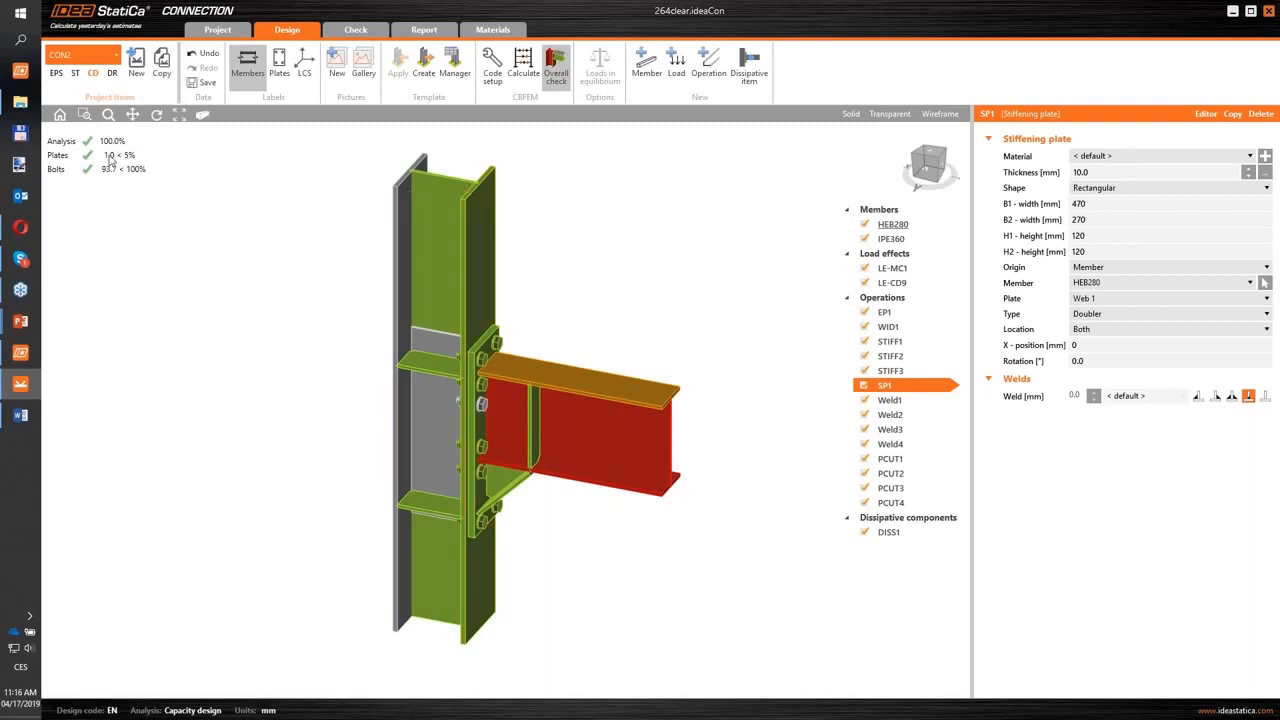
pyautogui.press('ctrl')
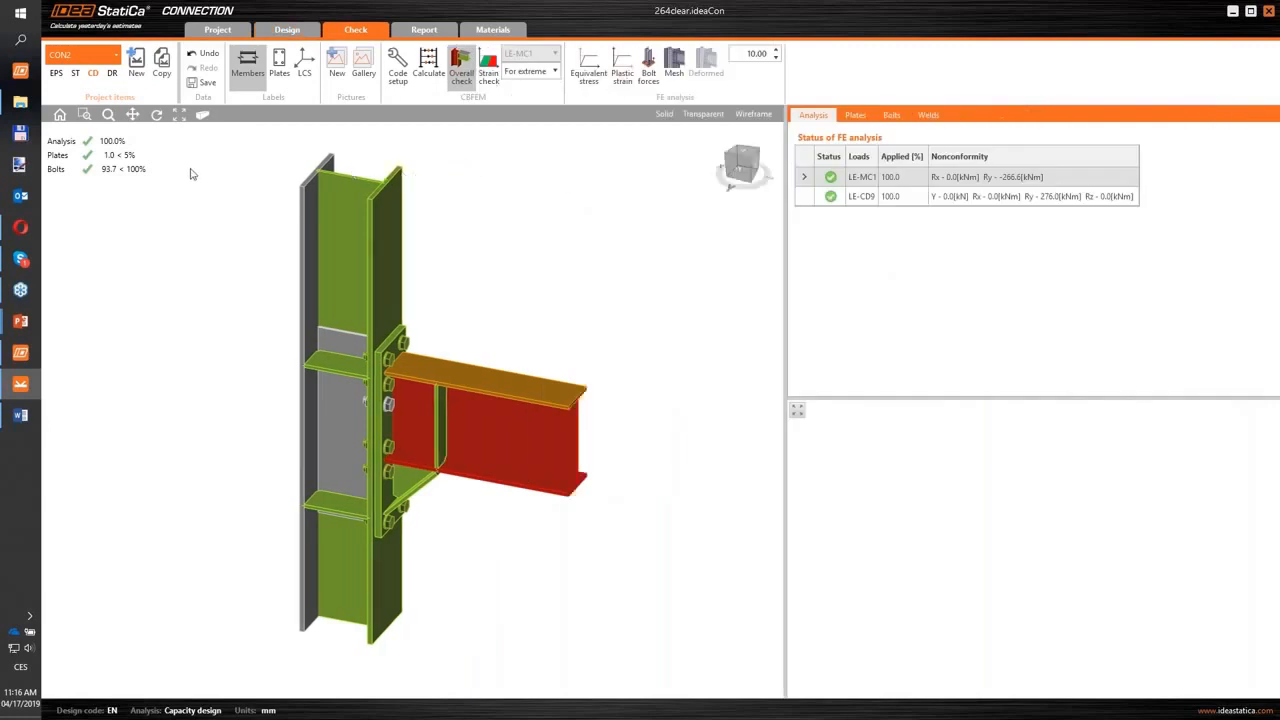
pyautogui.scroll(-1, 543, 266)
pyautogui.moveTo(543, 266)
pyautogui.mouseDown(button='middle')
pyautogui.moveTo(554, 263)
pyautogui.moveTo(548, 280)
pyautogui.moveTo(561, 265)
pyautogui.mouseUp(button='middle')
pyautogui.scroll(1, 548, 280)
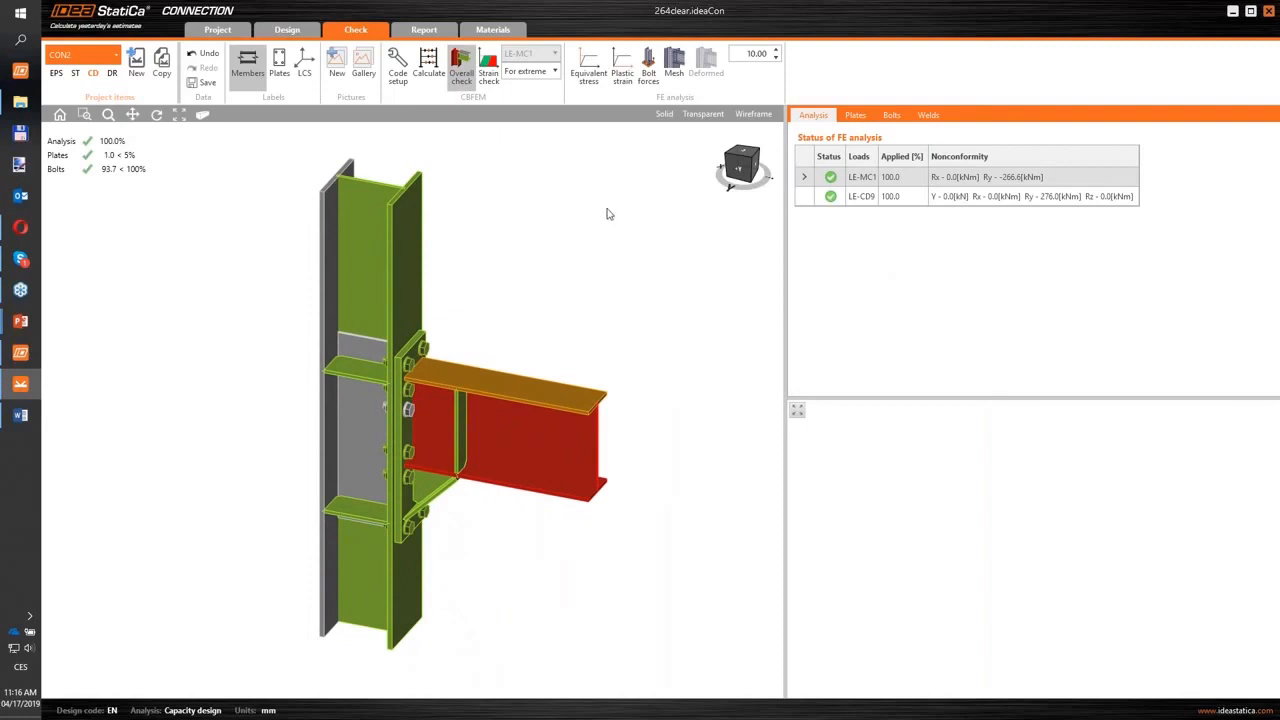
# - Display the plastic strain on the deformed model with its mesh and examine the IPE360 beam's plastic hinge from the side
pyautogui.click(621, 80)
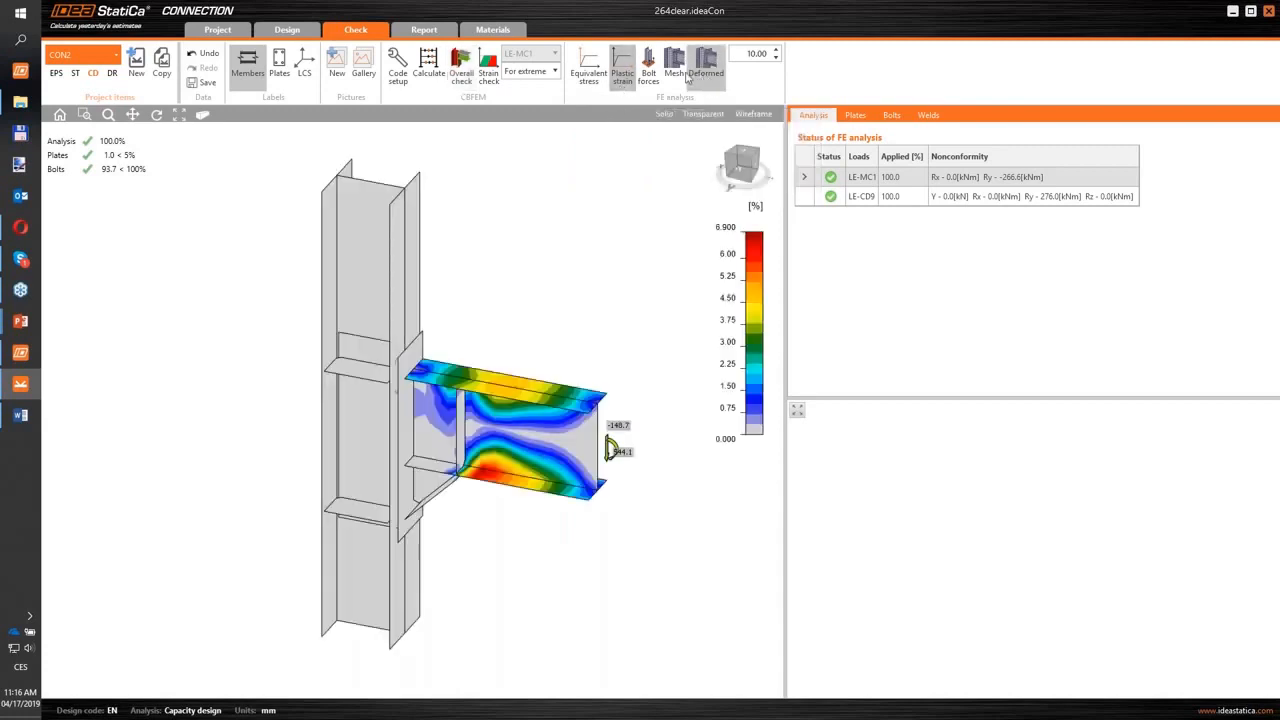
pyautogui.click(707, 75)
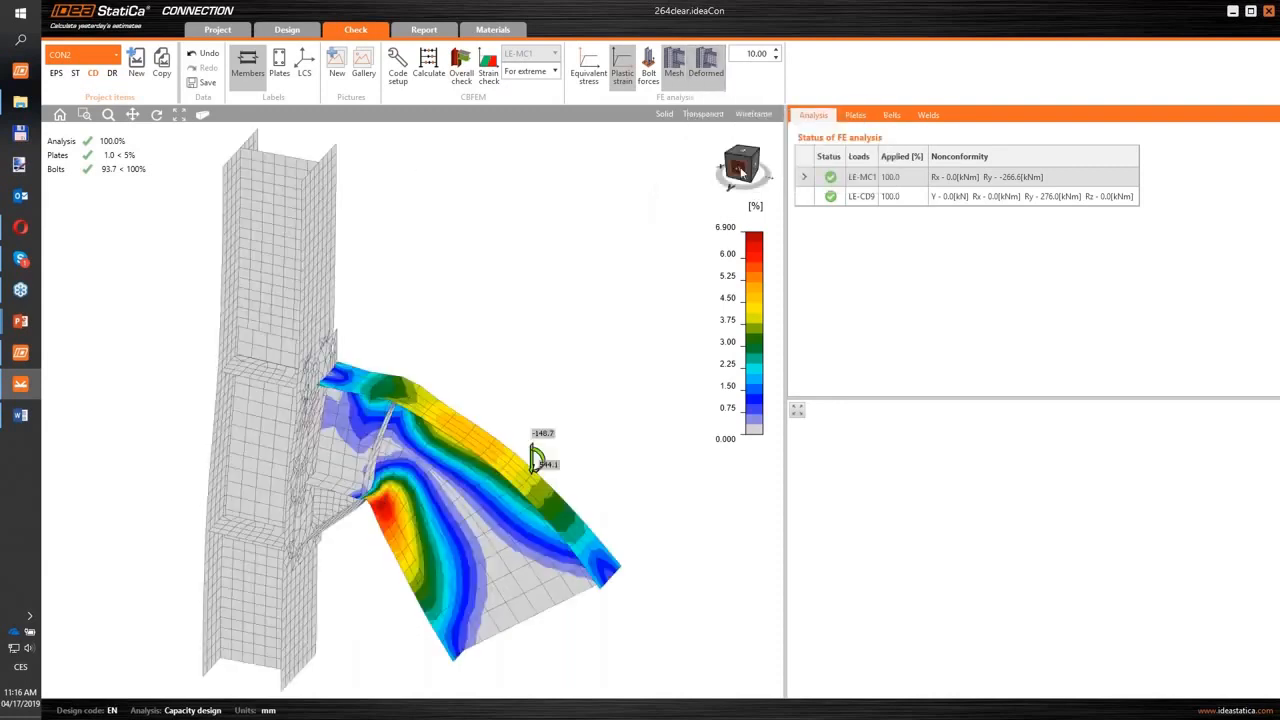
pyautogui.click(742, 172)
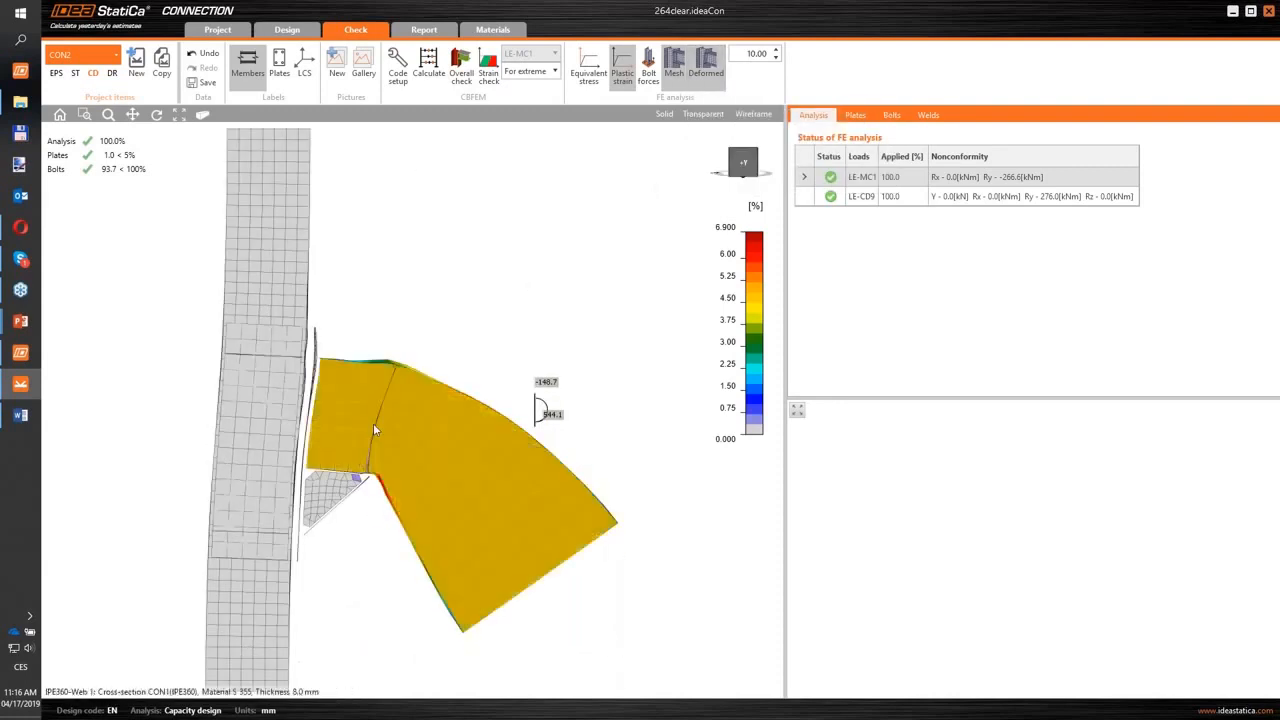
pyautogui.moveTo(494, 306)
pyautogui.mouseDown(button='right')
pyautogui.moveTo(474, 309)
pyautogui.moveTo(481, 322)
pyautogui.mouseUp(button='right')
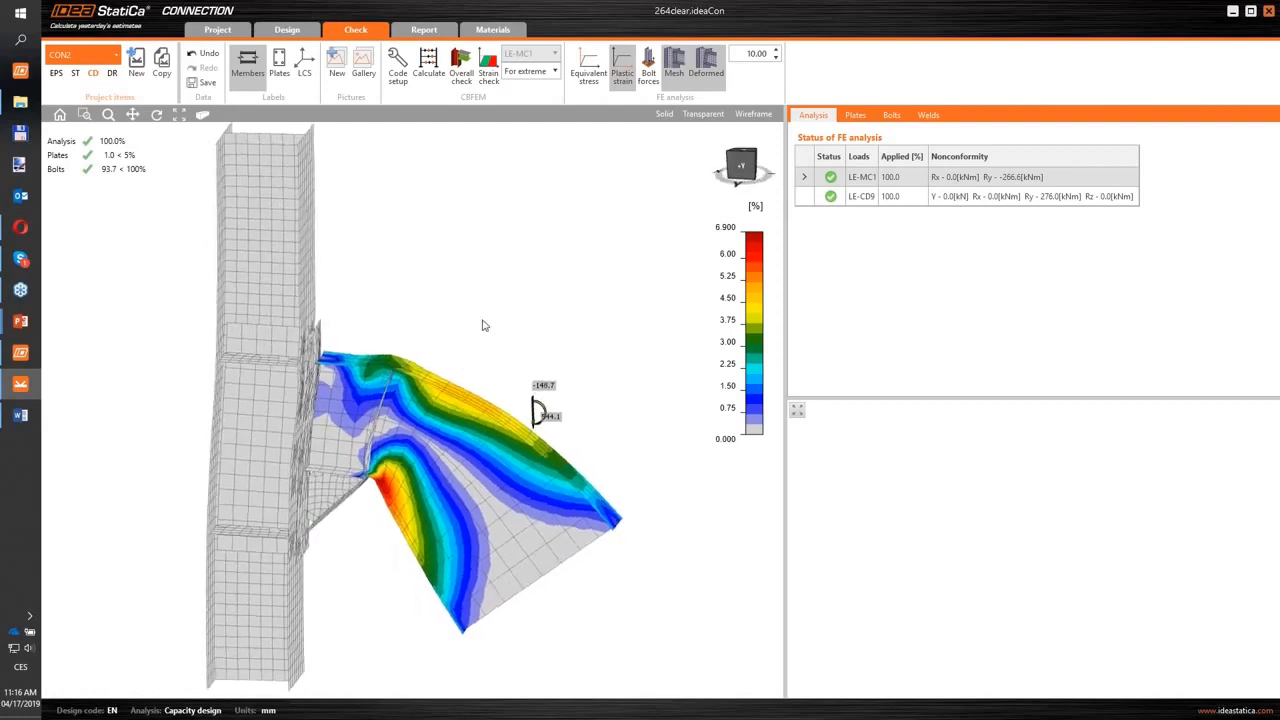
pyautogui.scroll(-2, 482, 325)
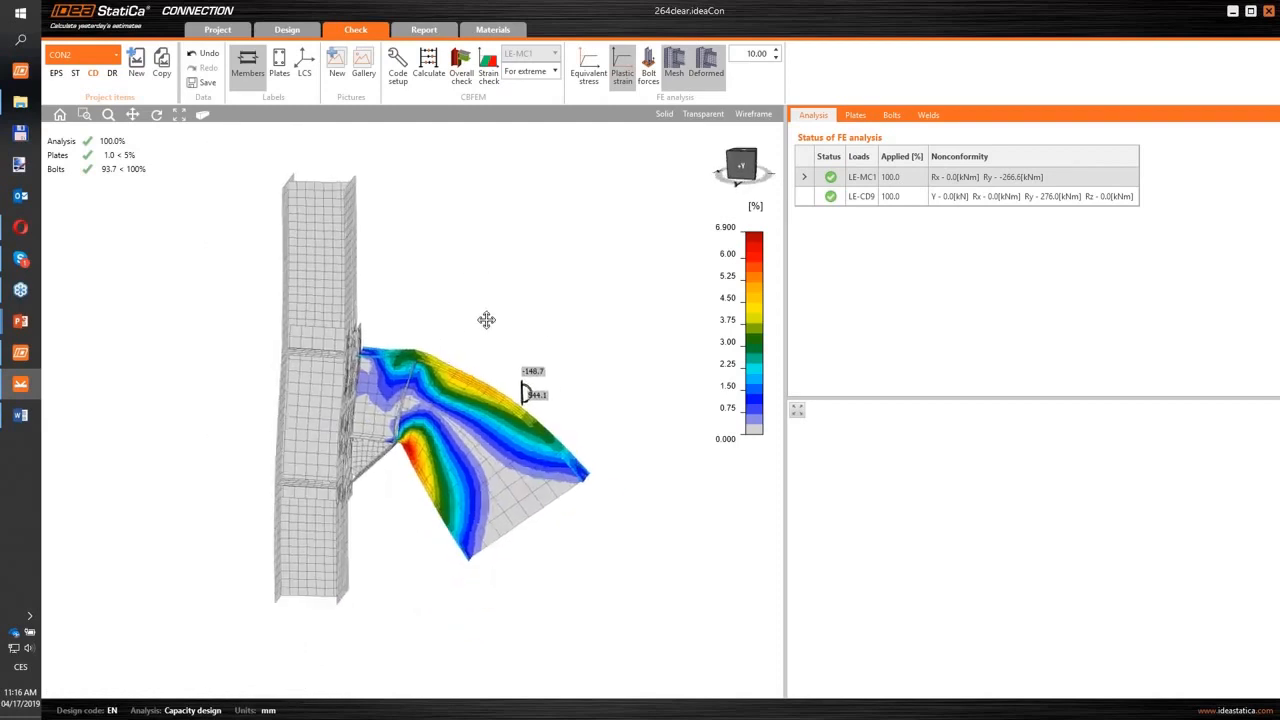